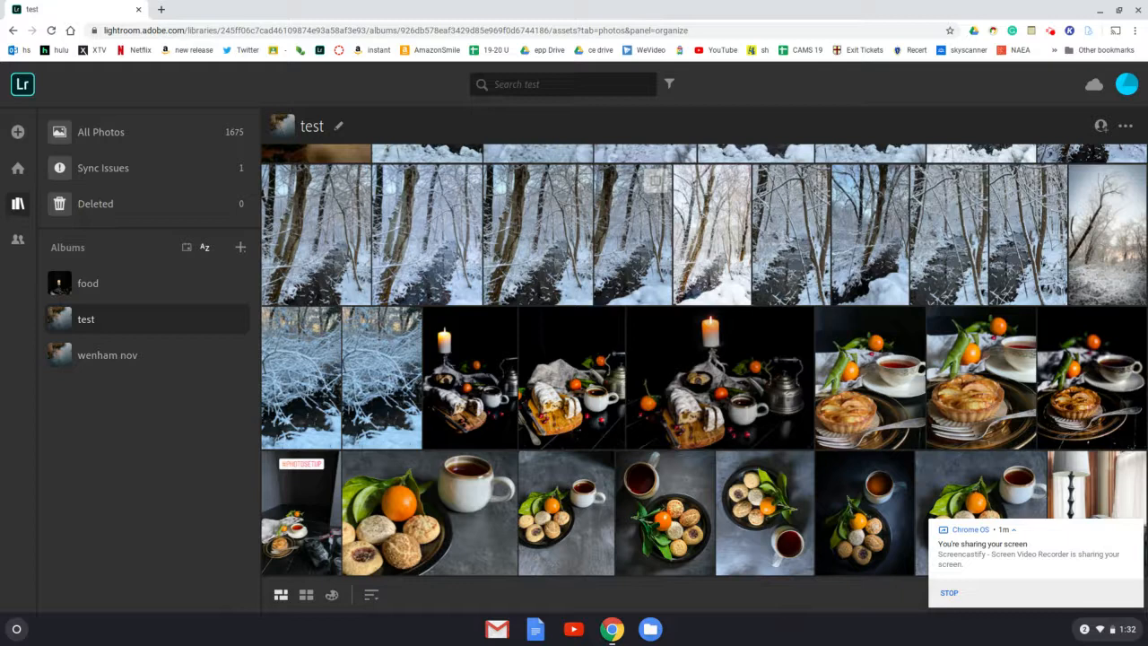
- Open the overhead photo of the round plate with cookies, orange and tea mug for editing and rotate it 180 degrees
{"action": "left_click", "coordinate": [772, 509]}
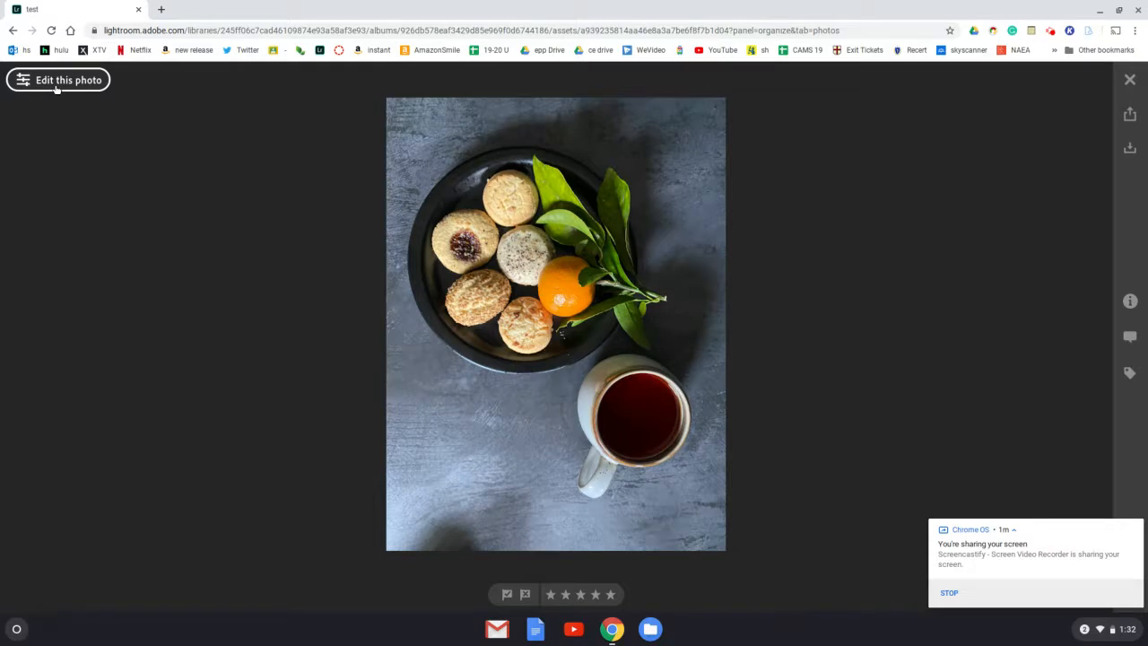
{"action": "left_click", "coordinate": [56, 89]}
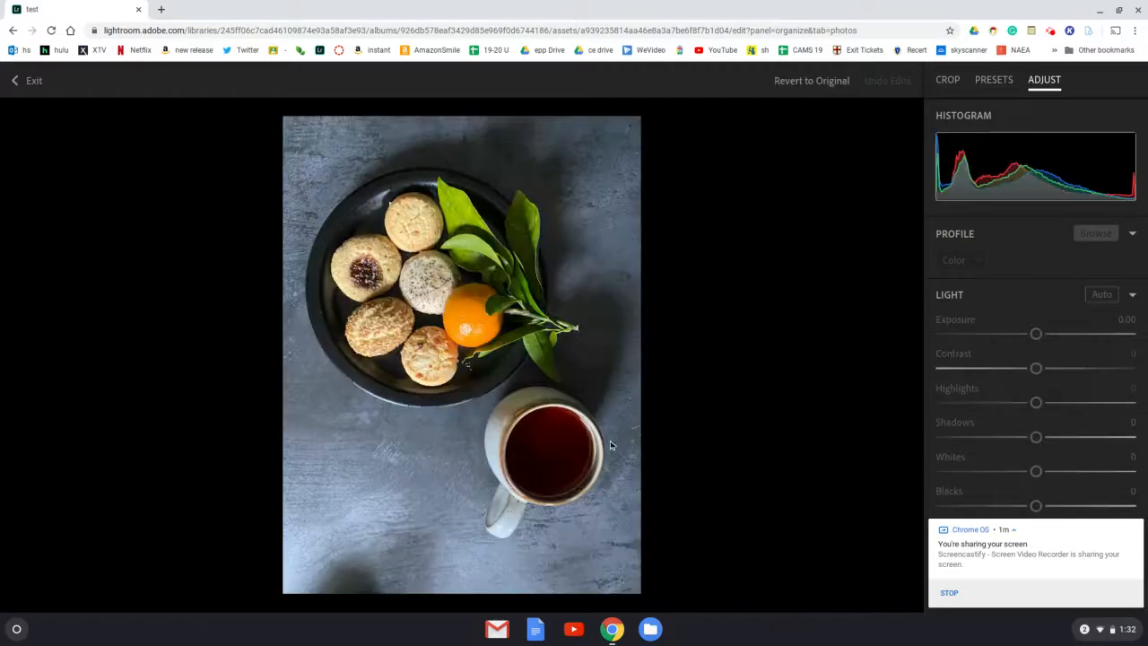
{"action": "left_click", "coordinate": [951, 83]}
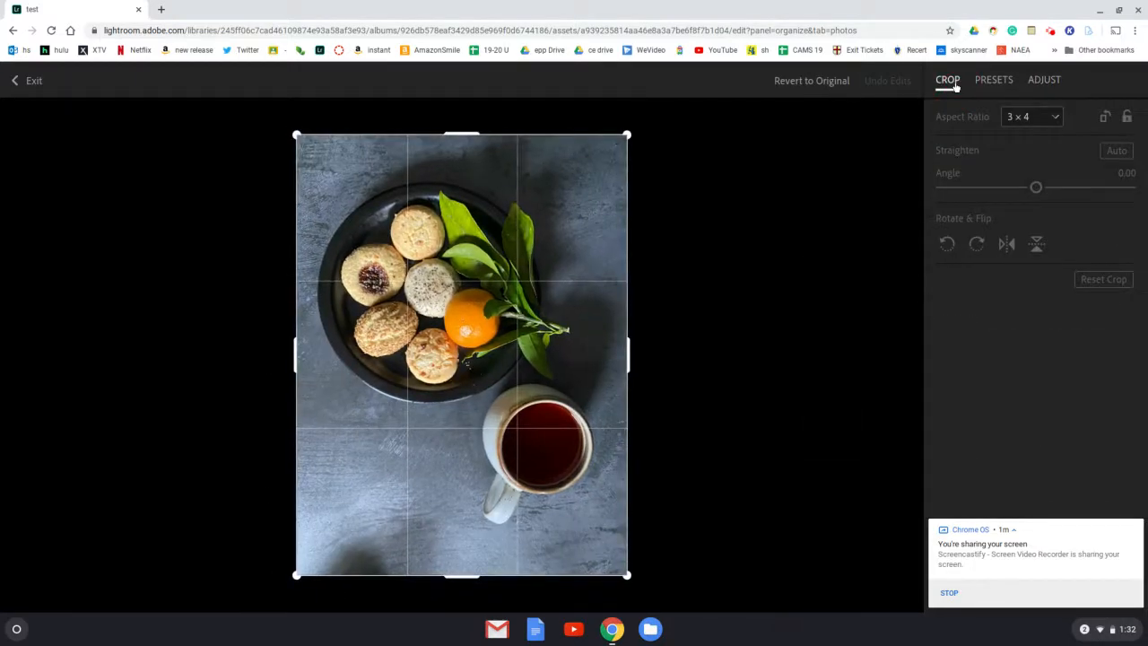
{"action": "left_click", "coordinate": [977, 244]}
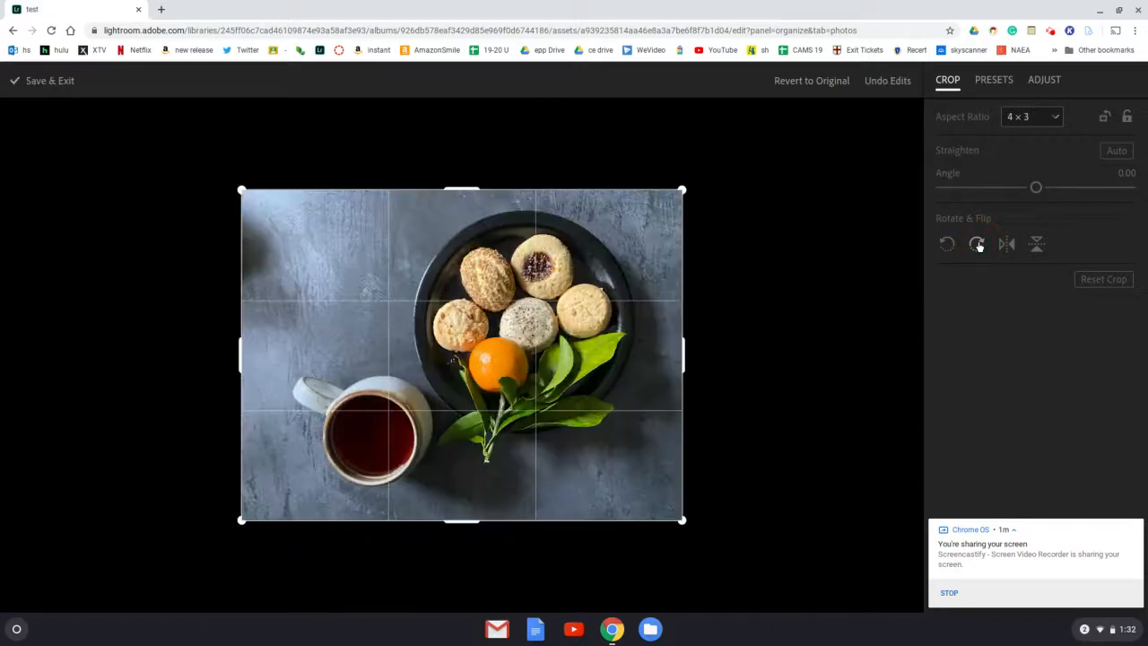
{"action": "left_click", "coordinate": [977, 245]}
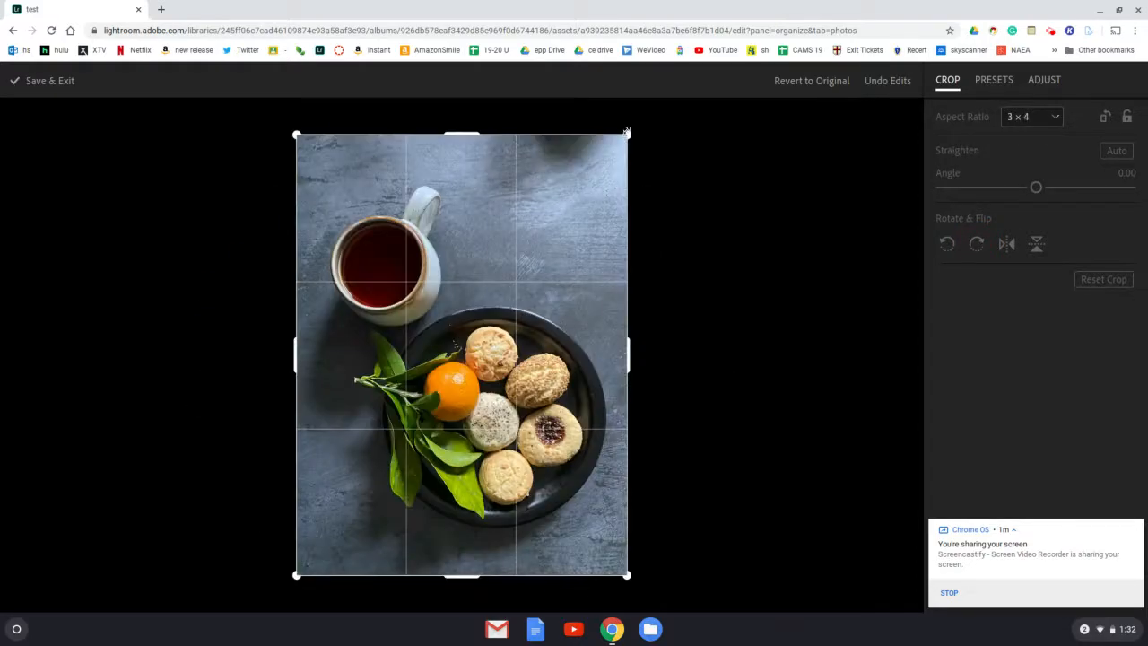
- Crop strips off the upper and lower edges of the photo with a custom aspect ratio, and dismiss the screen-sharing notification
{"action": "left_click_drag", "start_coordinate": [626, 134], "coordinate": [622, 153]}
{"action": "left_click_drag", "start_coordinate": [625, 557], "coordinate": [627, 539]}
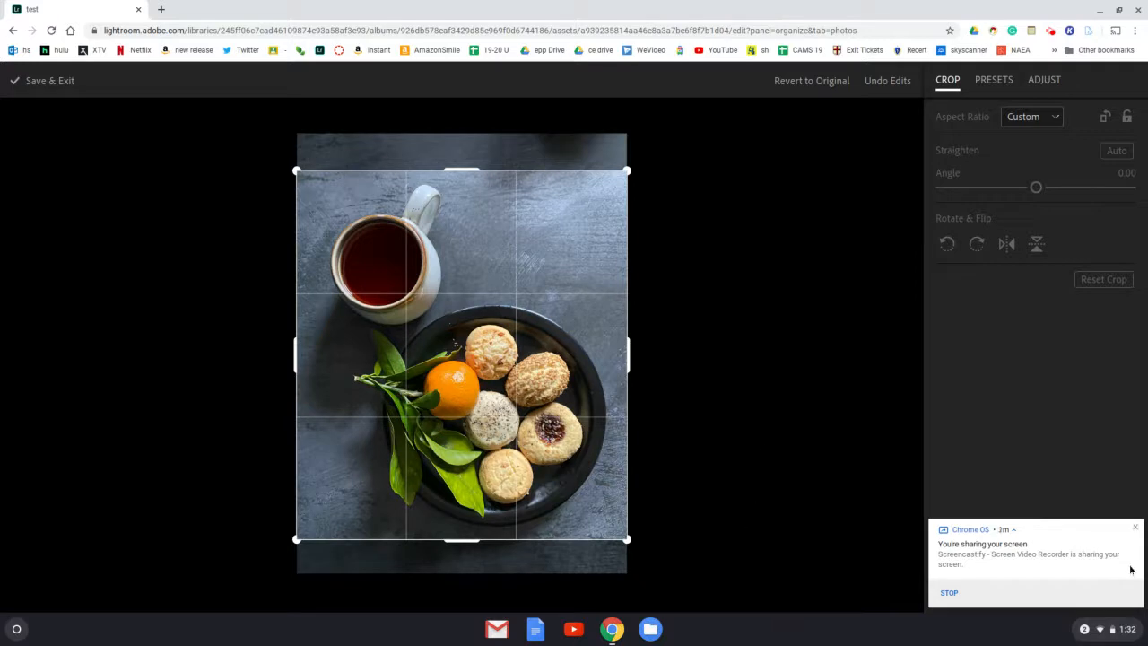
{"action": "left_click", "coordinate": [1136, 530]}
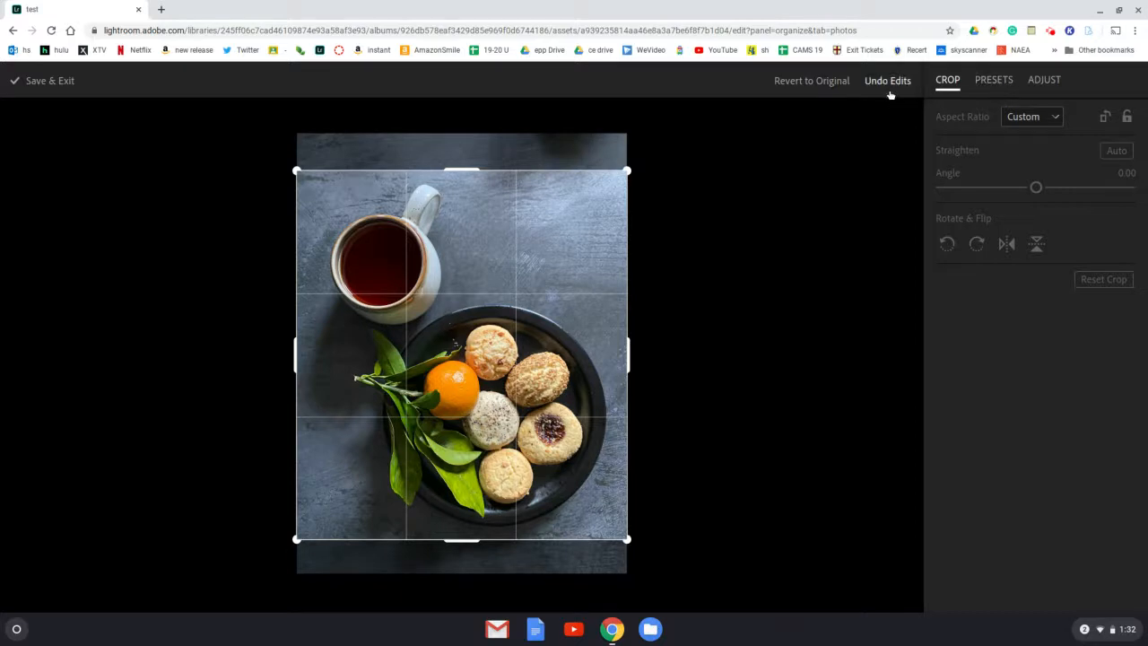
- Adjust the photo's light with Exposure 0.44, Contrast 11 and Highlights -75
{"action": "left_click", "coordinate": [1054, 84]}
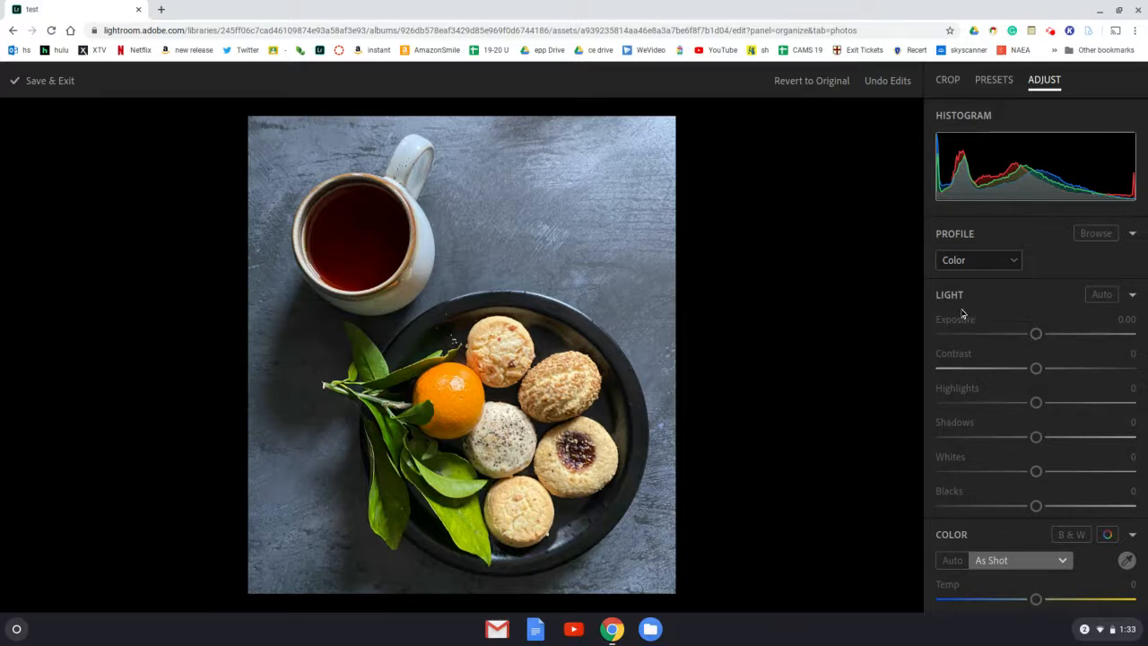
{"action": "mouse_move", "coordinate": [1036, 333]}
{"action": "left_mouse_down"}
{"action": "mouse_move", "coordinate": [1097, 337]}
{"action": "mouse_move", "coordinate": [997, 341]}
{"action": "mouse_move", "coordinate": [1043, 335]}
{"action": "left_mouse_up"}
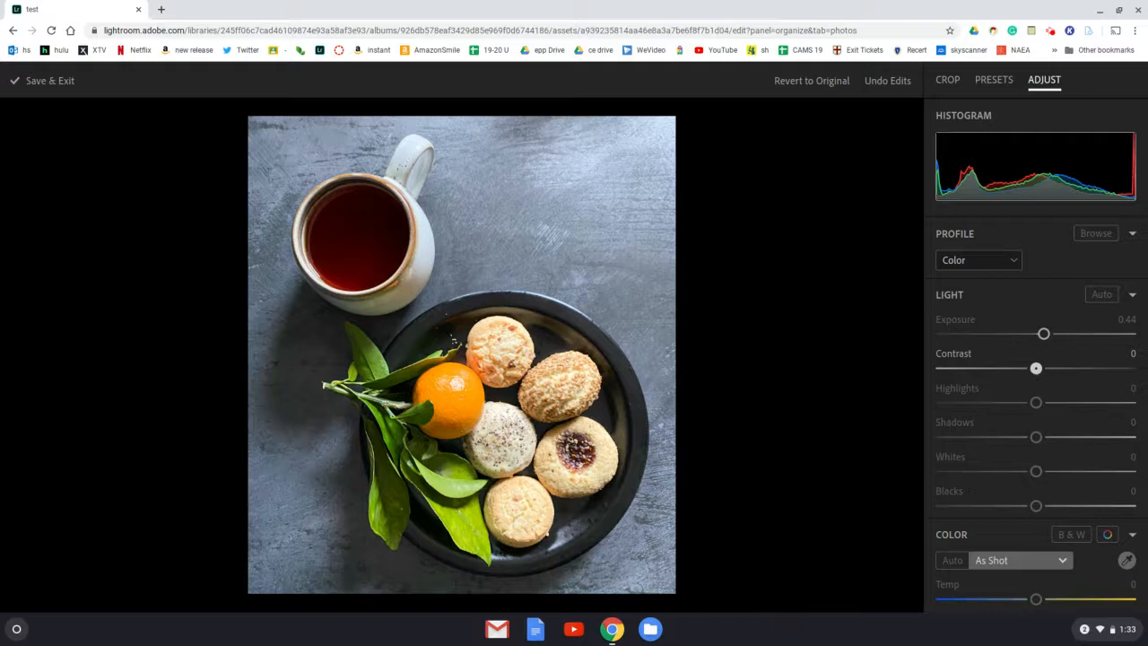
{"action": "left_click_drag", "start_coordinate": [1036, 367], "coordinate": [1111, 370]}
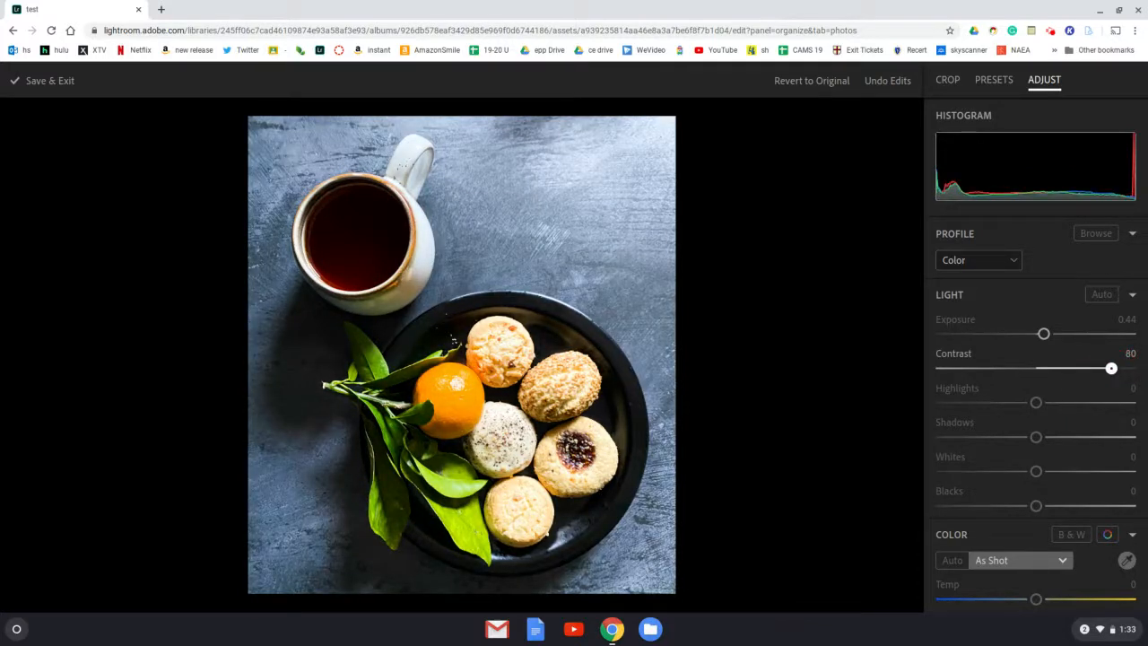
{"action": "left_click_drag", "start_coordinate": [1111, 368], "coordinate": [972, 369]}
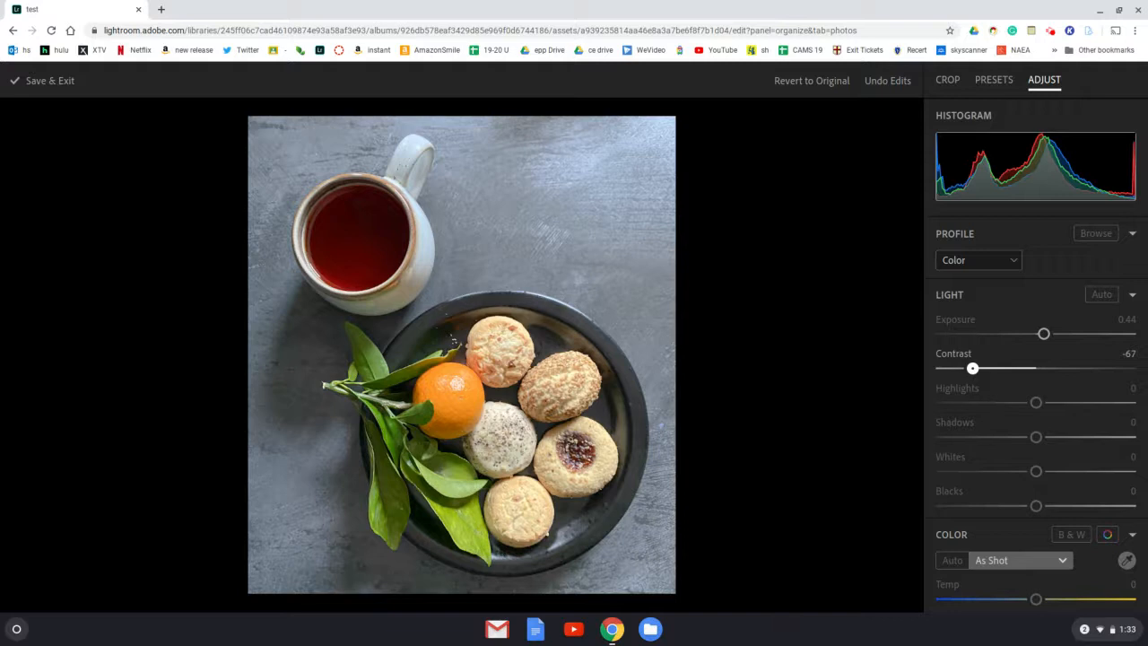
{"action": "left_click_drag", "start_coordinate": [973, 369], "coordinate": [964, 403]}
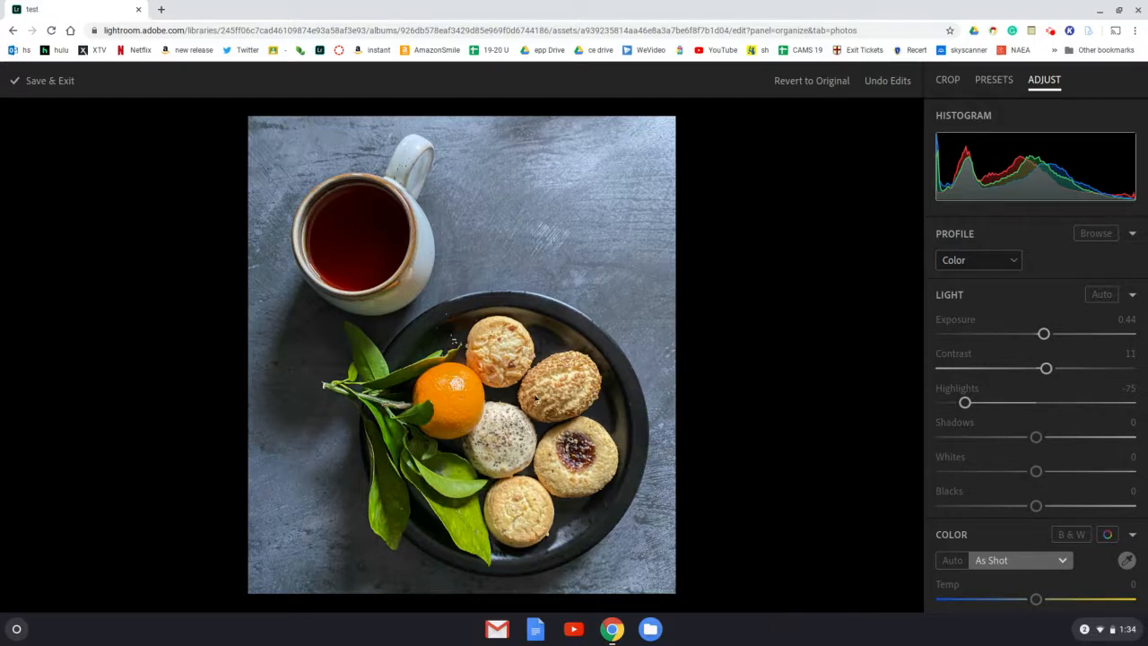
- Fine-tune the photo's dark and light tones with Shadows -2, Whites -1 and Blacks -13
{"action": "left_click", "coordinate": [1037, 439]}
{"action": "left_click_drag", "start_coordinate": [1037, 438], "coordinate": [1125, 437]}
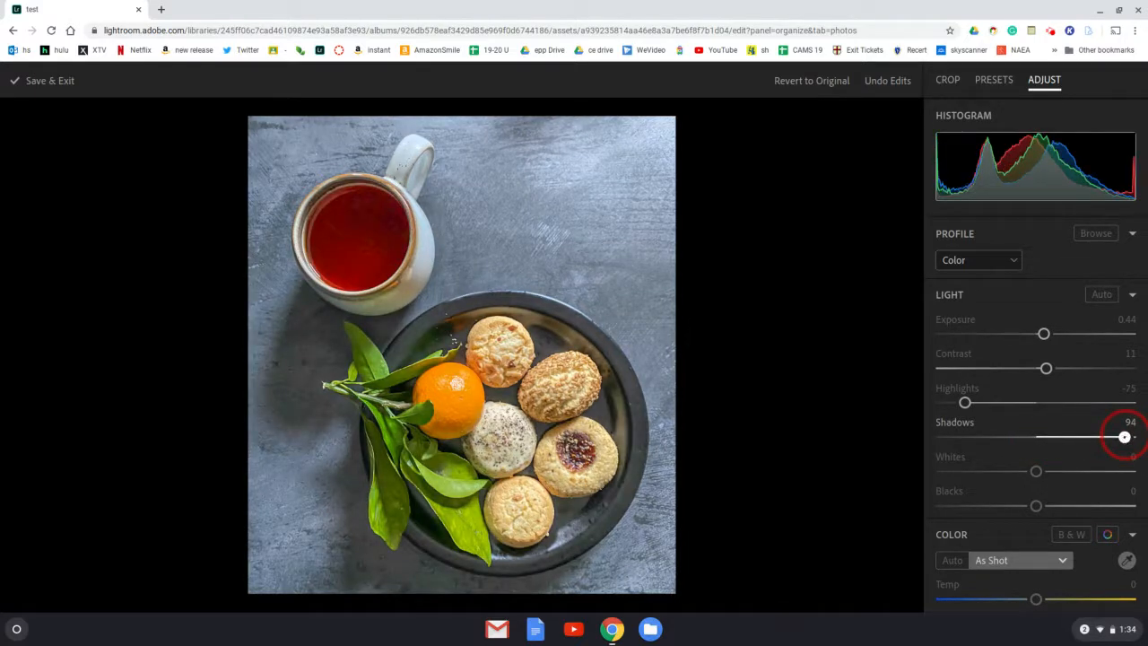
{"action": "left_click_drag", "start_coordinate": [1125, 436], "coordinate": [976, 437]}
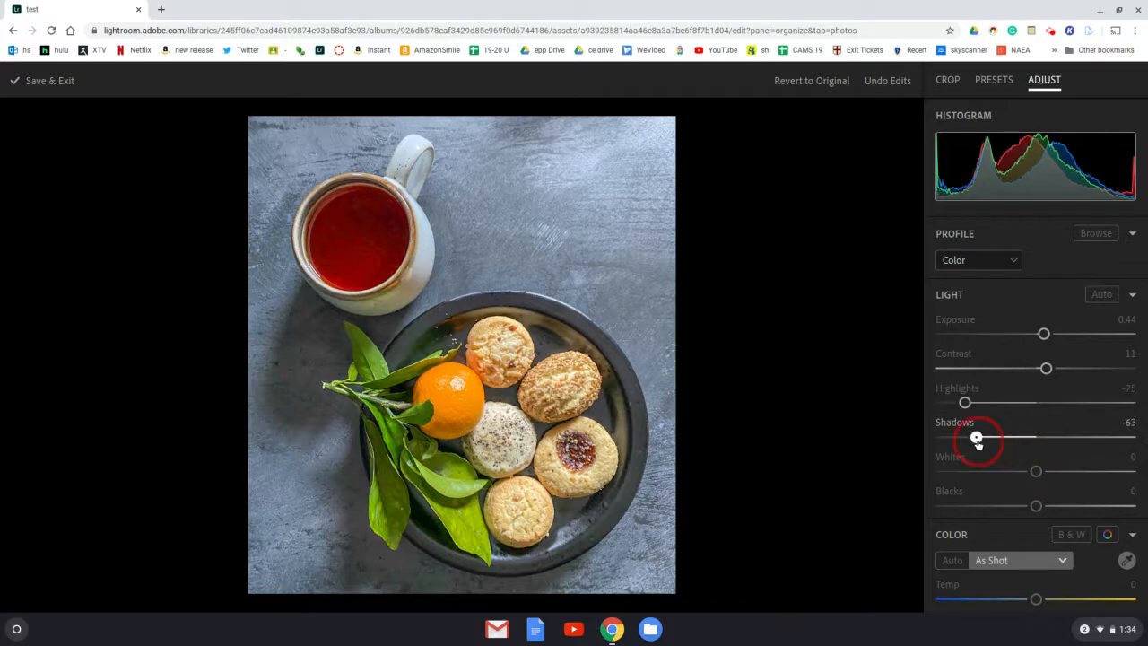
{"action": "left_click_drag", "start_coordinate": [976, 436], "coordinate": [1020, 438]}
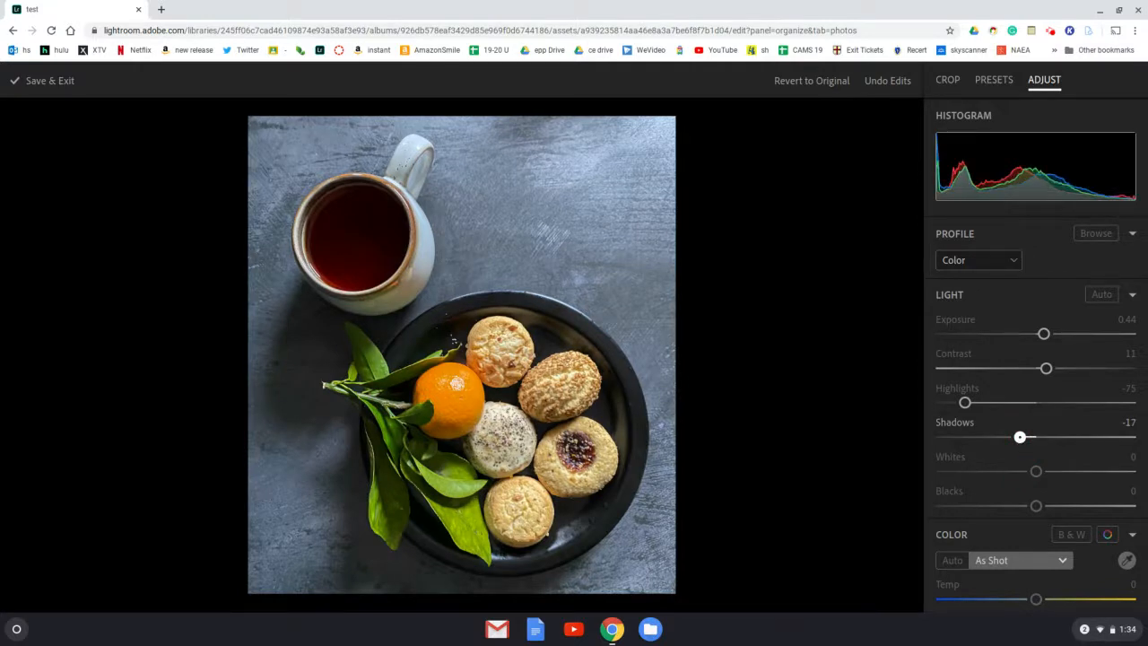
{"action": "left_click_drag", "start_coordinate": [1020, 437], "coordinate": [1106, 505]}
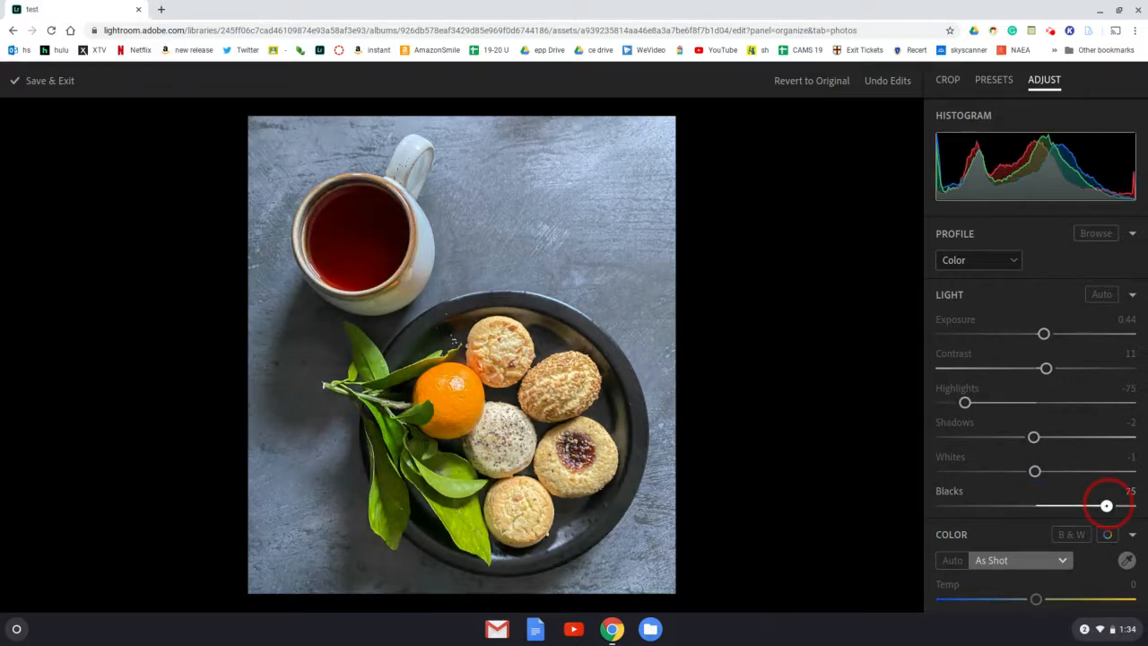
{"action": "left_click_drag", "start_coordinate": [1107, 506], "coordinate": [1021, 508]}
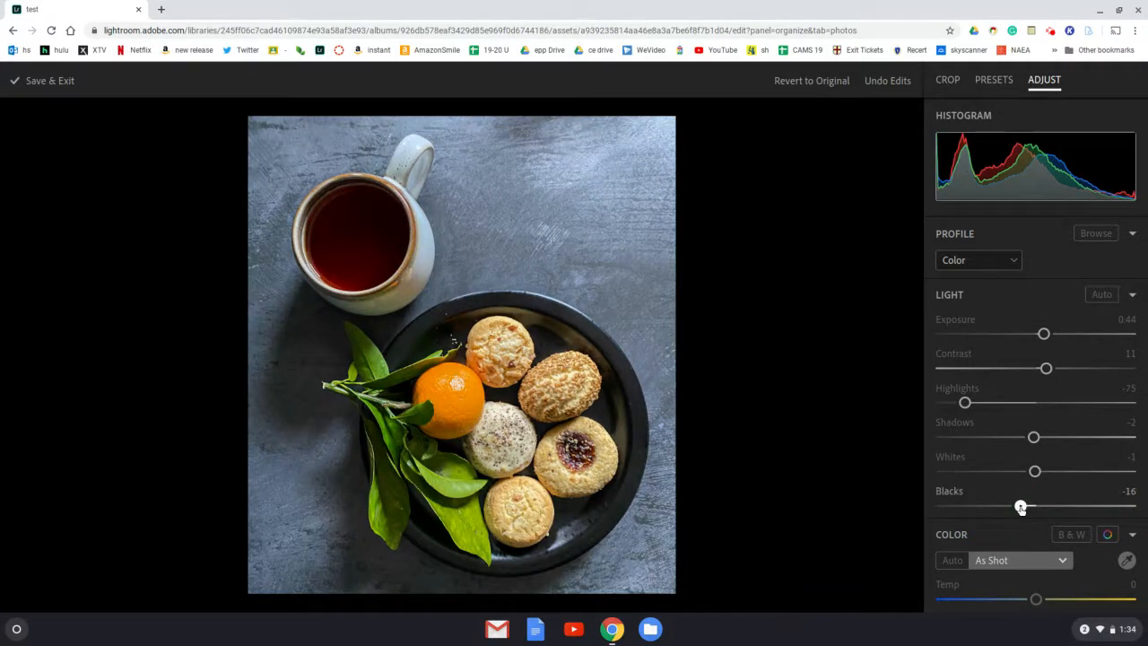
{"action": "left_click_drag", "start_coordinate": [1020, 508], "coordinate": [1024, 508]}
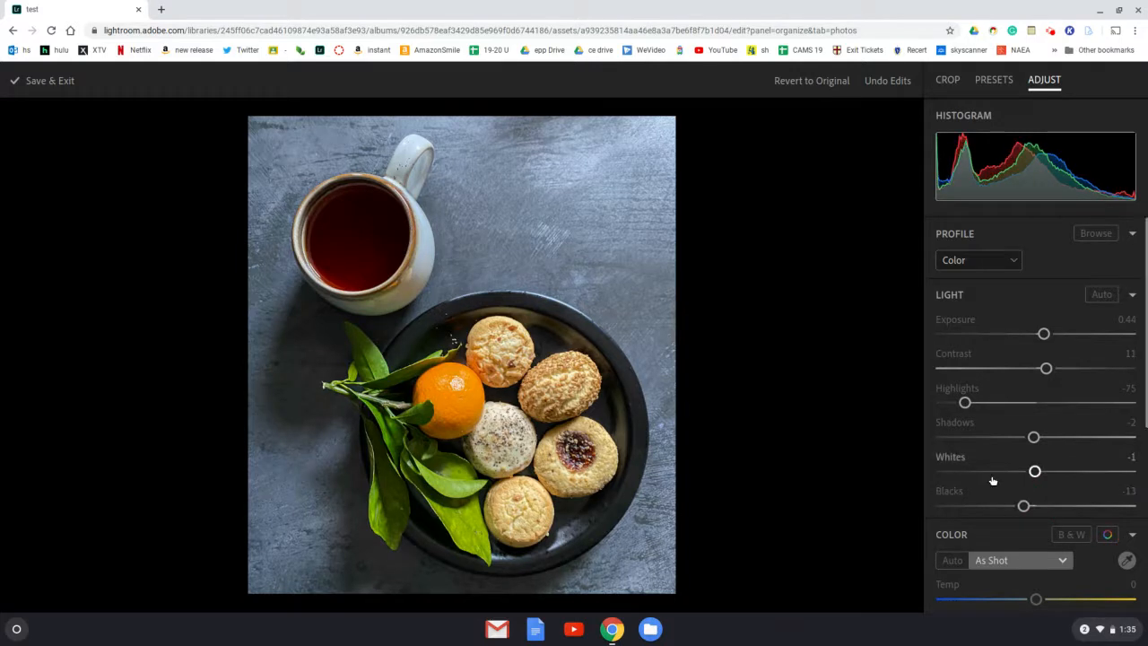
- Try cooler and warmer color temperatures, and set the photo's Temp to 13
{"action": "scroll", "coordinate": [990, 513], "scroll_direction": "down", "scroll_amount": 3}
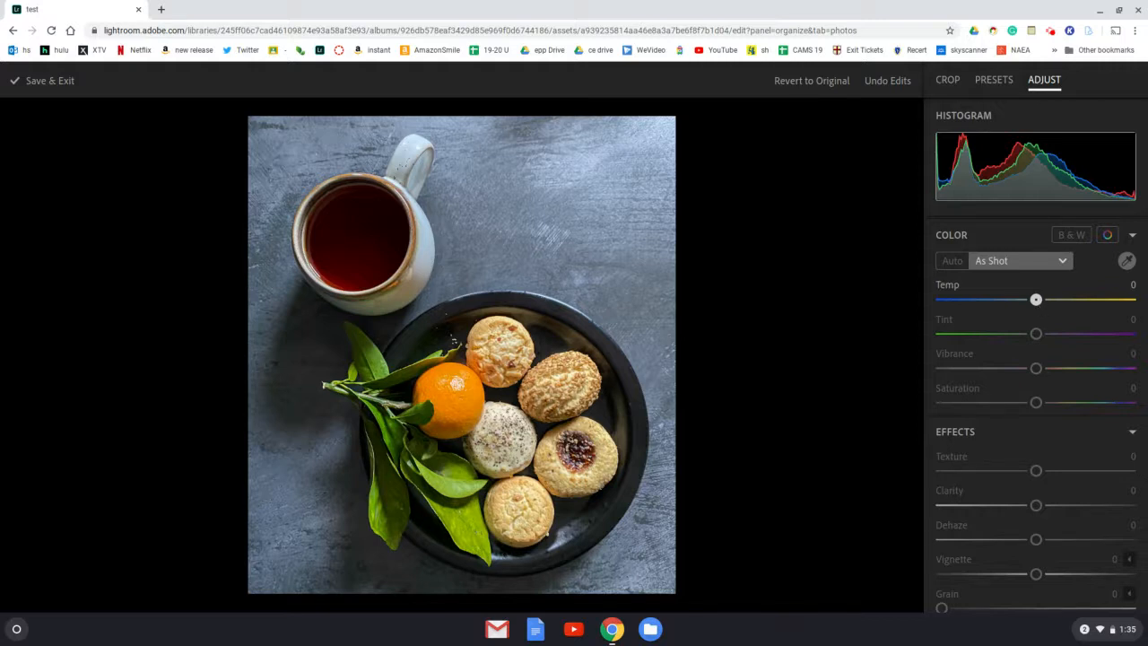
{"action": "right_click", "coordinate": [1037, 305]}
{"action": "left_click", "coordinate": [1036, 302]}
{"action": "left_click_drag", "start_coordinate": [1036, 301], "coordinate": [993, 304]}
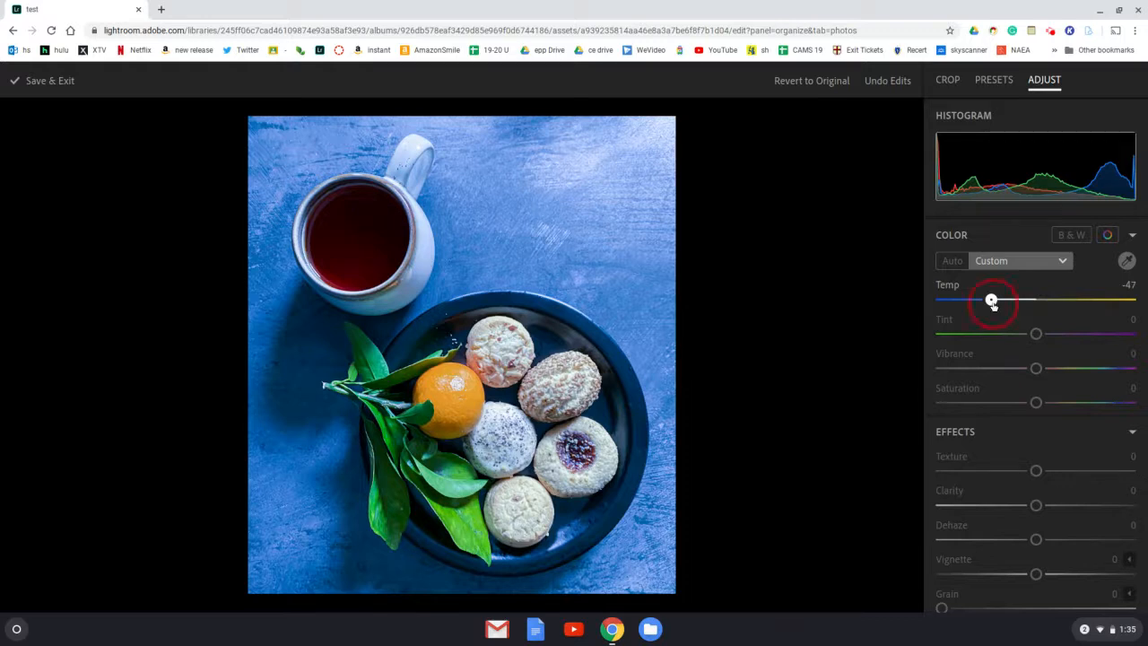
{"action": "left_click_drag", "start_coordinate": [991, 302], "coordinate": [1089, 302]}
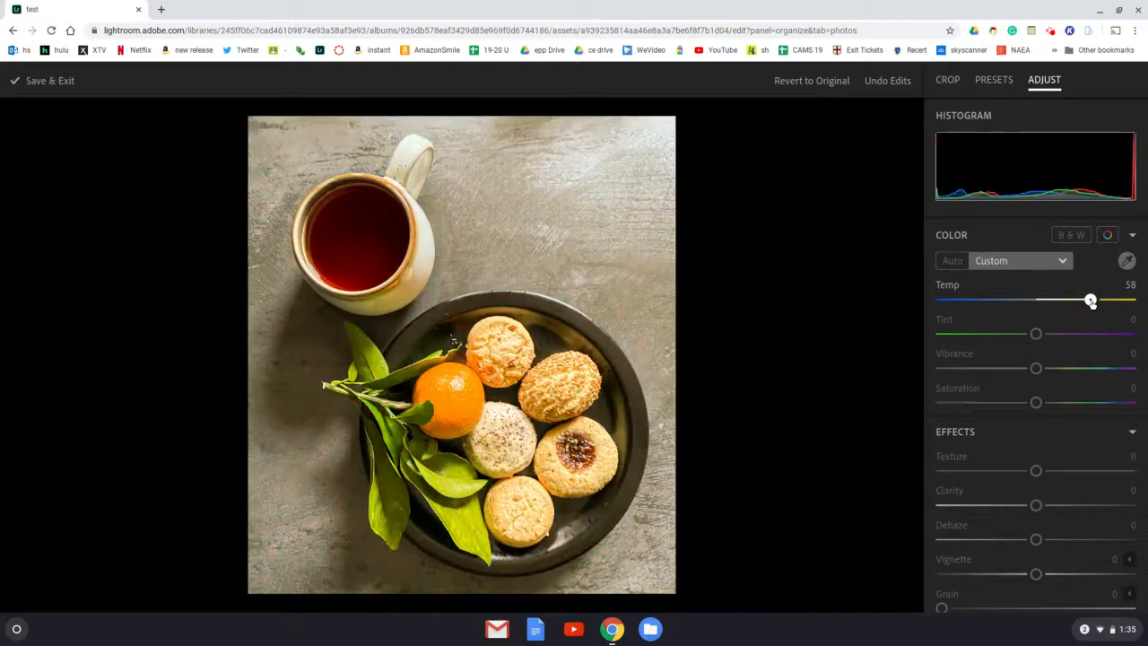
{"action": "left_click", "coordinate": [1090, 301]}
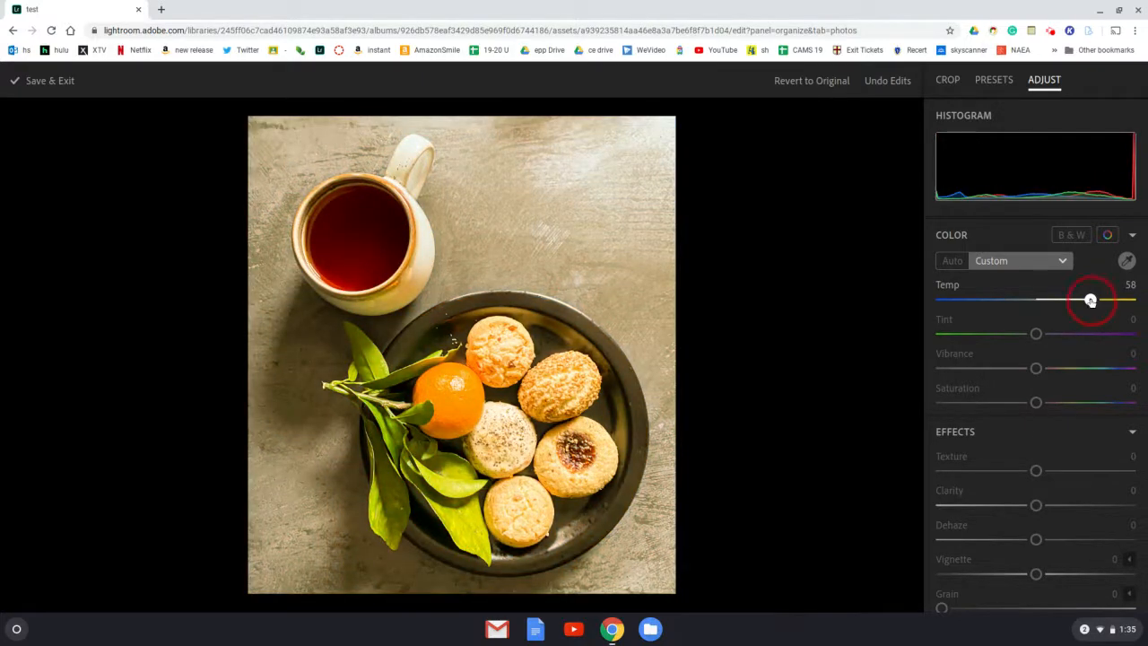
{"action": "left_click_drag", "start_coordinate": [1091, 301], "coordinate": [1047, 302]}
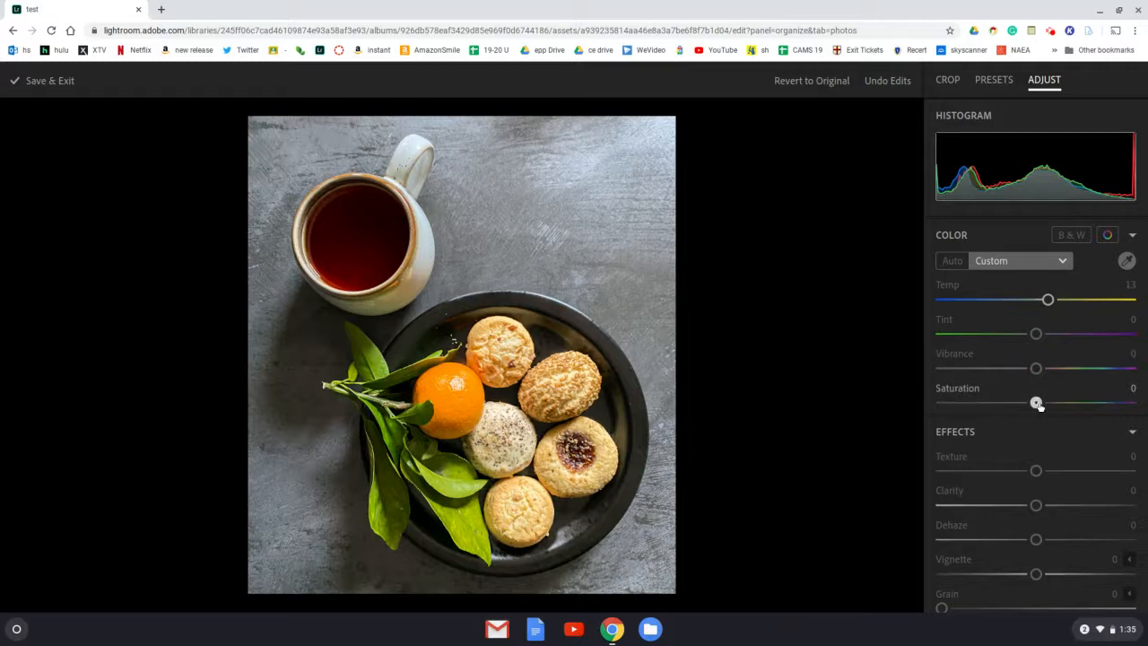
- Open the color mixer for individual colors and review its adjustment types, keeping Hue selected
{"action": "scroll", "coordinate": [1037, 405], "scroll_direction": "up", "scroll_amount": 1}
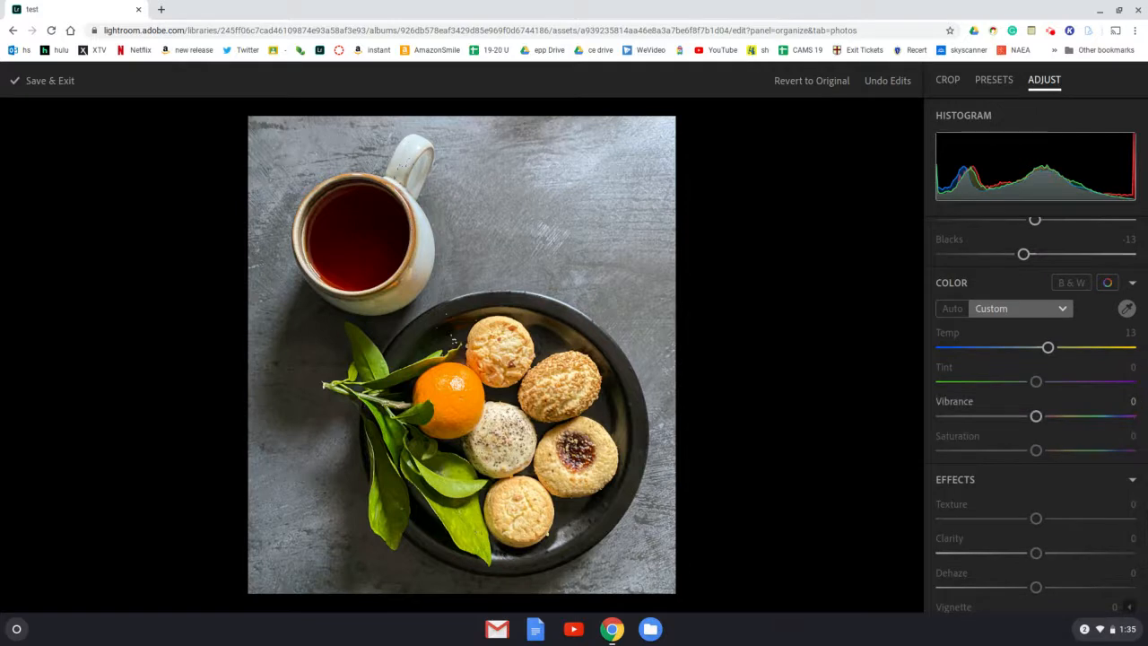
{"action": "left_click", "coordinate": [1110, 283]}
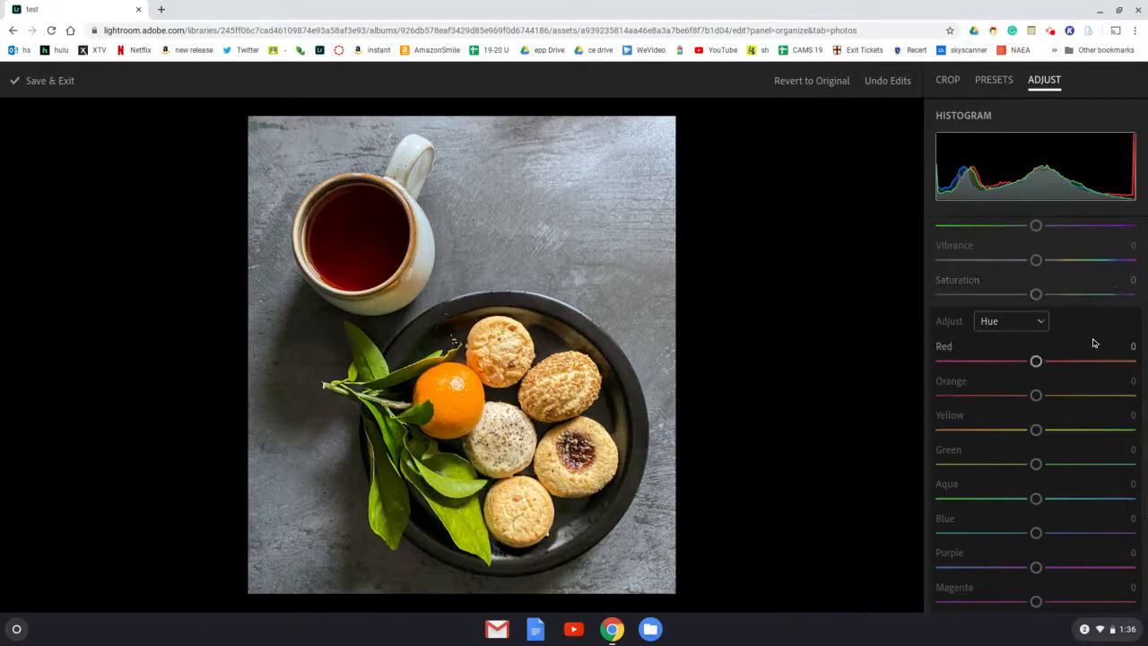
{"action": "scroll", "coordinate": [1093, 344], "scroll_direction": "up", "scroll_amount": 2}
{"action": "scroll", "coordinate": [1093, 344], "scroll_direction": "down", "scroll_amount": 3}
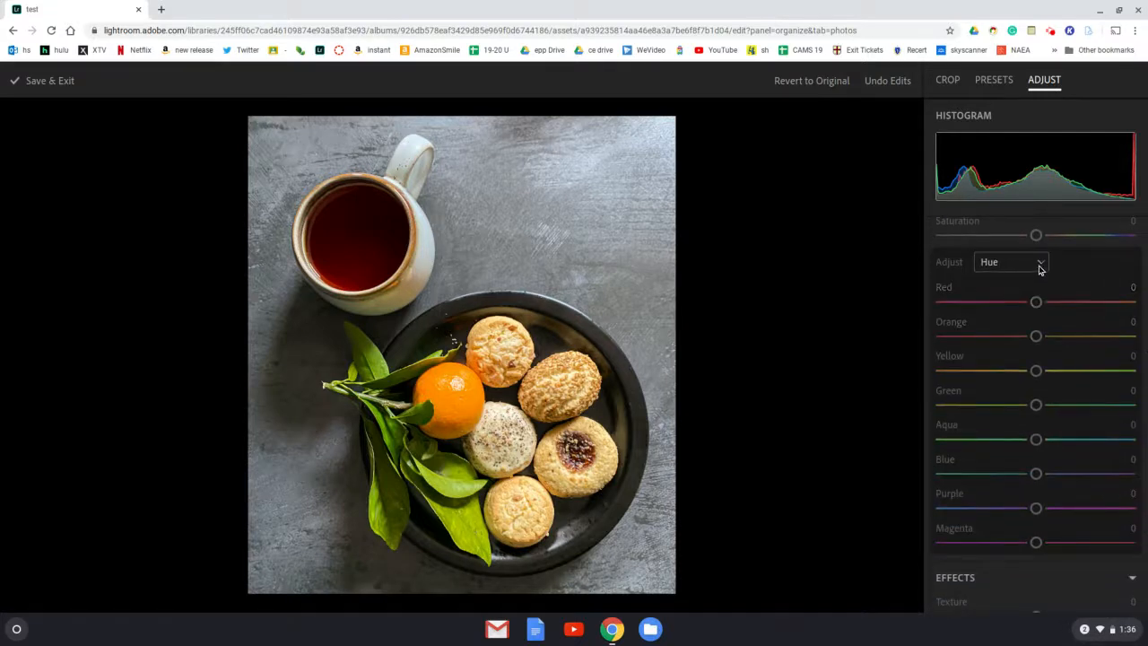
{"action": "left_click", "coordinate": [1040, 266]}
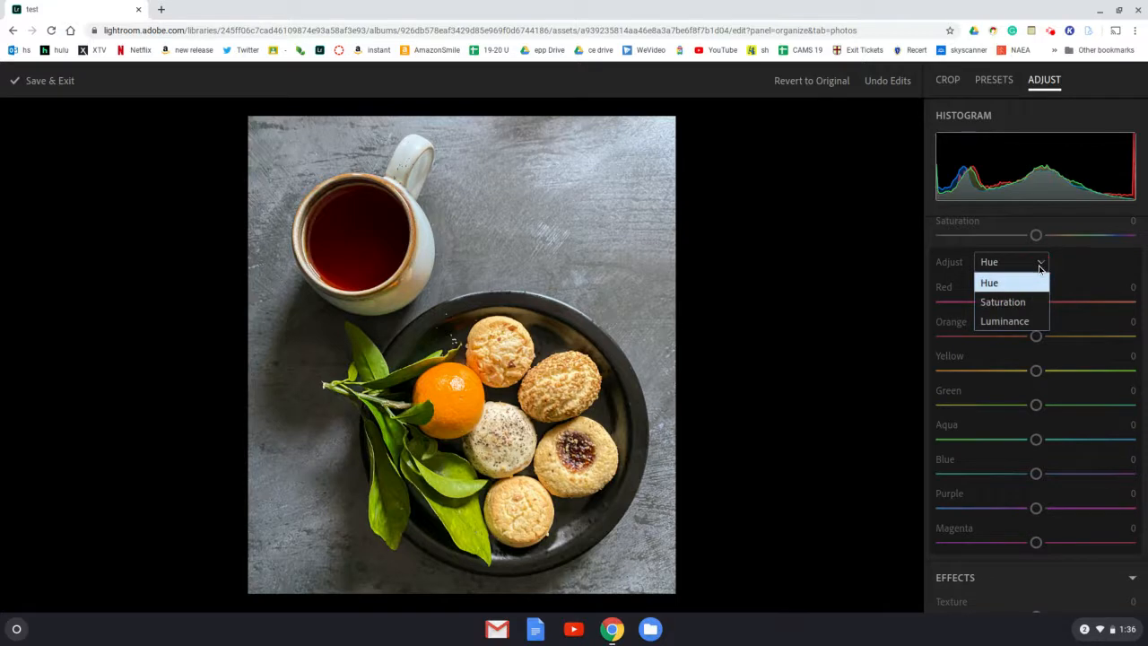
{"action": "left_click", "coordinate": [1086, 276]}
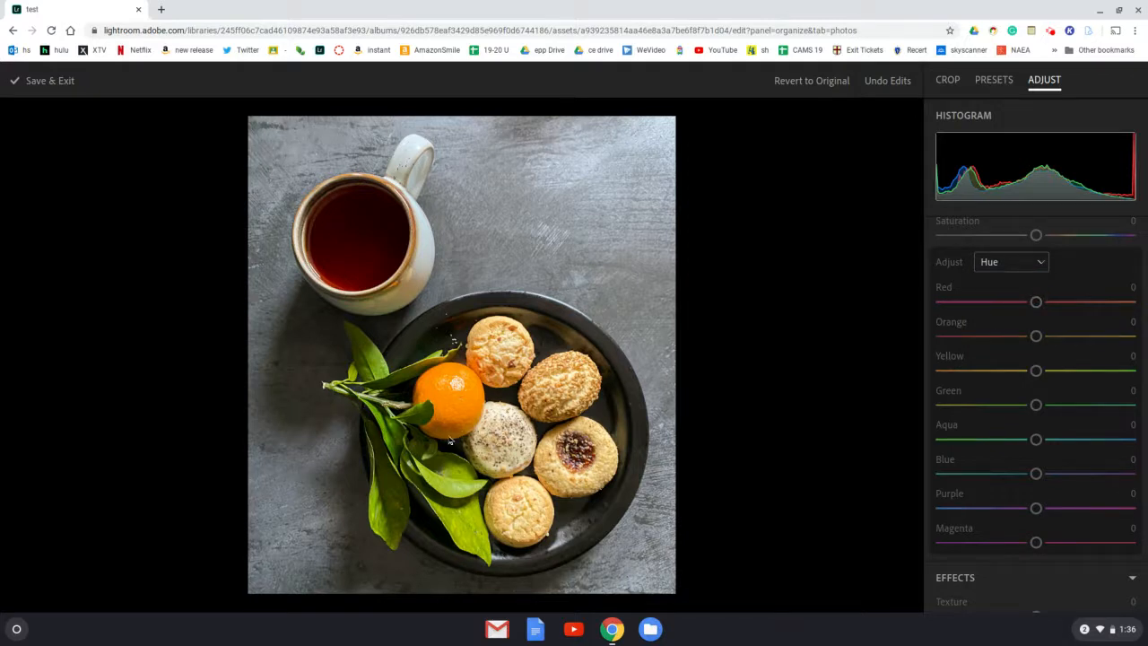
- Shift the individual color hues, setting Orange to -21, Yellow to 3 and Green to 47
{"action": "left_click_drag", "start_coordinate": [1037, 336], "coordinate": [1119, 335]}
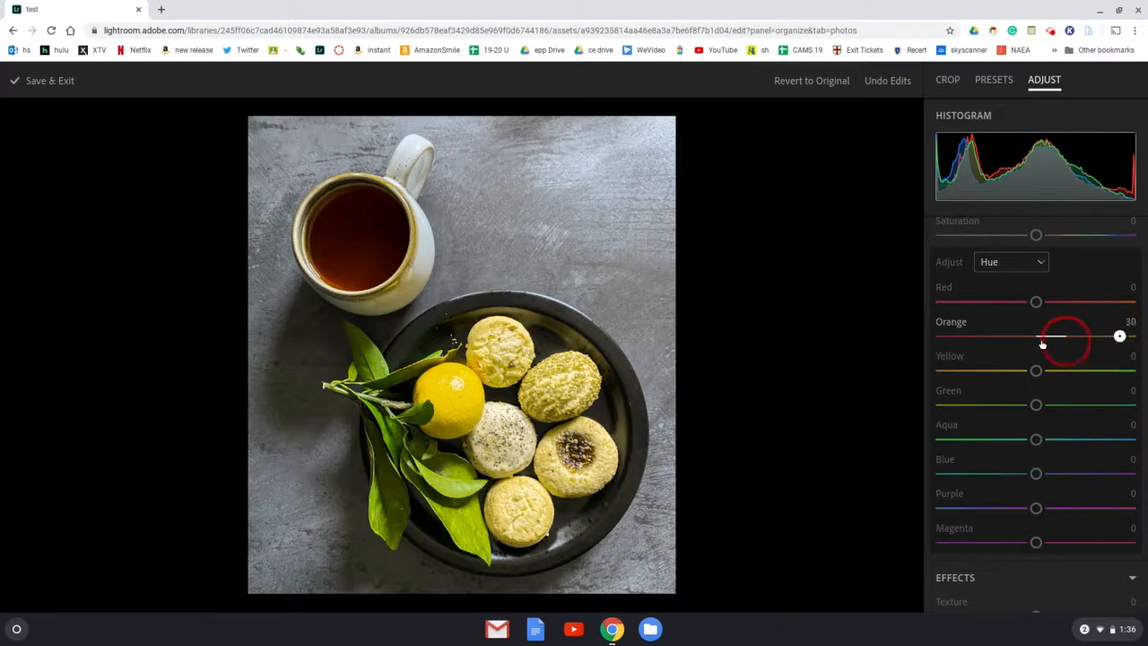
{"action": "left_click_drag", "start_coordinate": [1016, 339], "coordinate": [970, 346]}
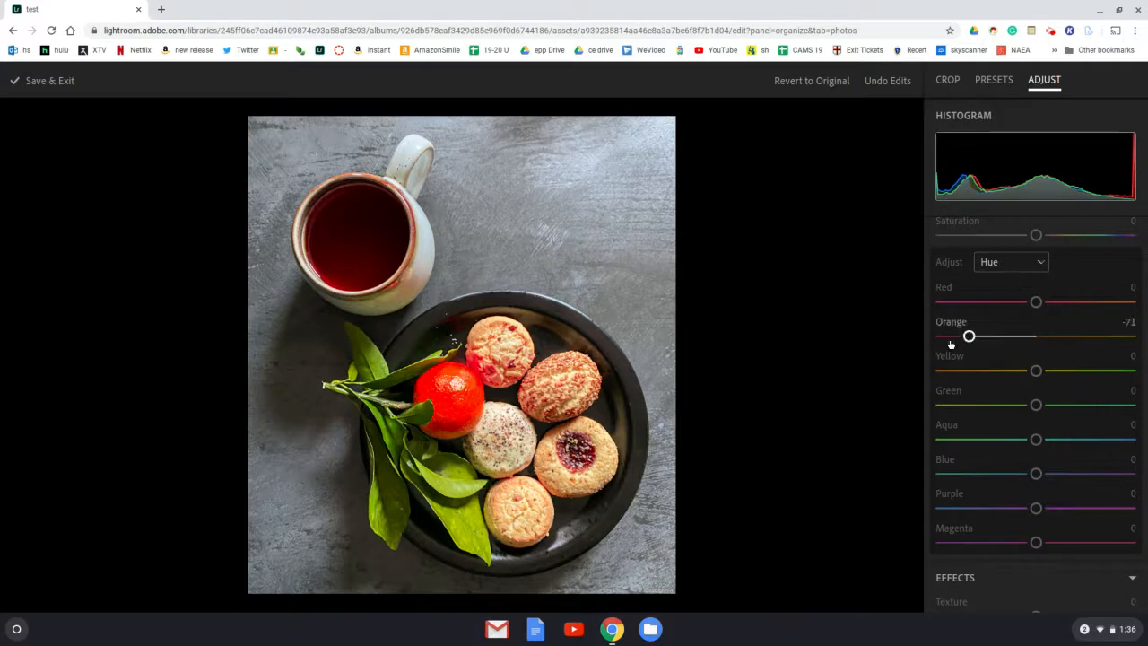
{"action": "left_click_drag", "start_coordinate": [968, 336], "coordinate": [1034, 336]}
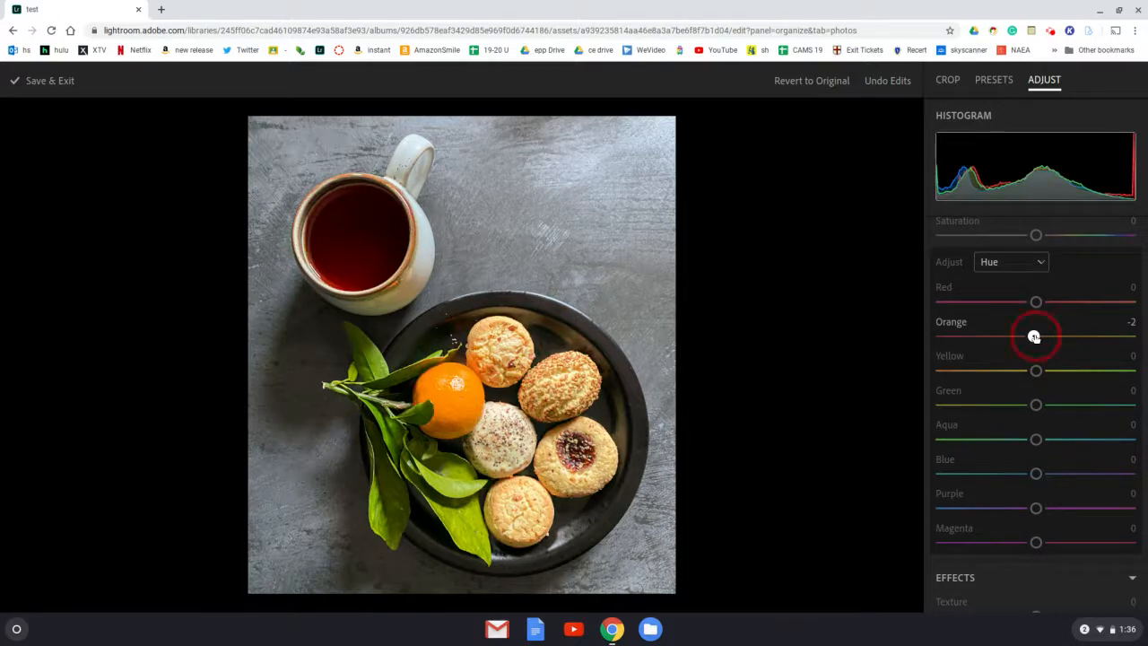
{"action": "left_click_drag", "start_coordinate": [1034, 337], "coordinate": [1016, 337]}
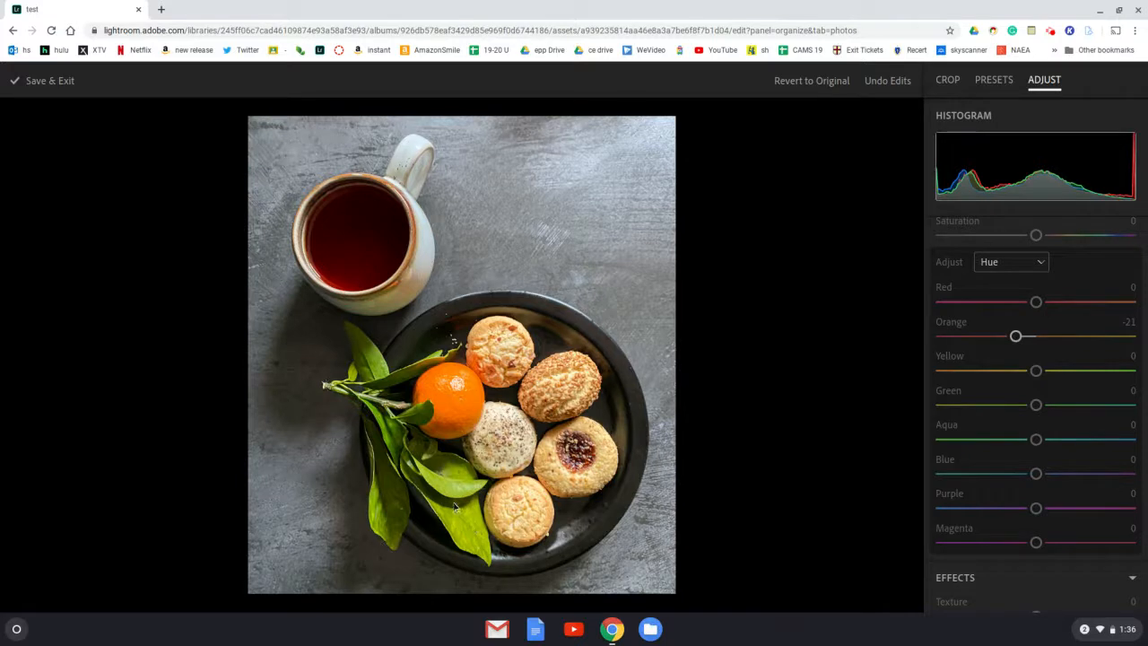
{"action": "left_click_drag", "start_coordinate": [1036, 370], "coordinate": [1080, 405]}
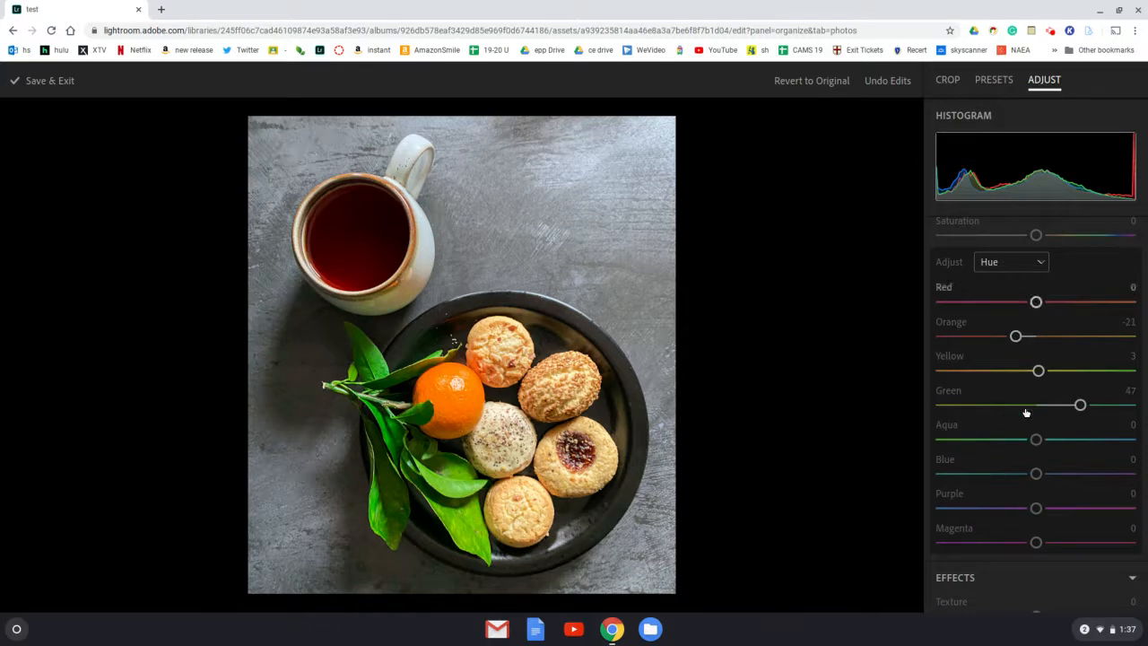
- Switch the individual color adjustments to Saturation, try strong and muted oranges, and set Orange to -2
{"action": "left_click", "coordinate": [1042, 262]}
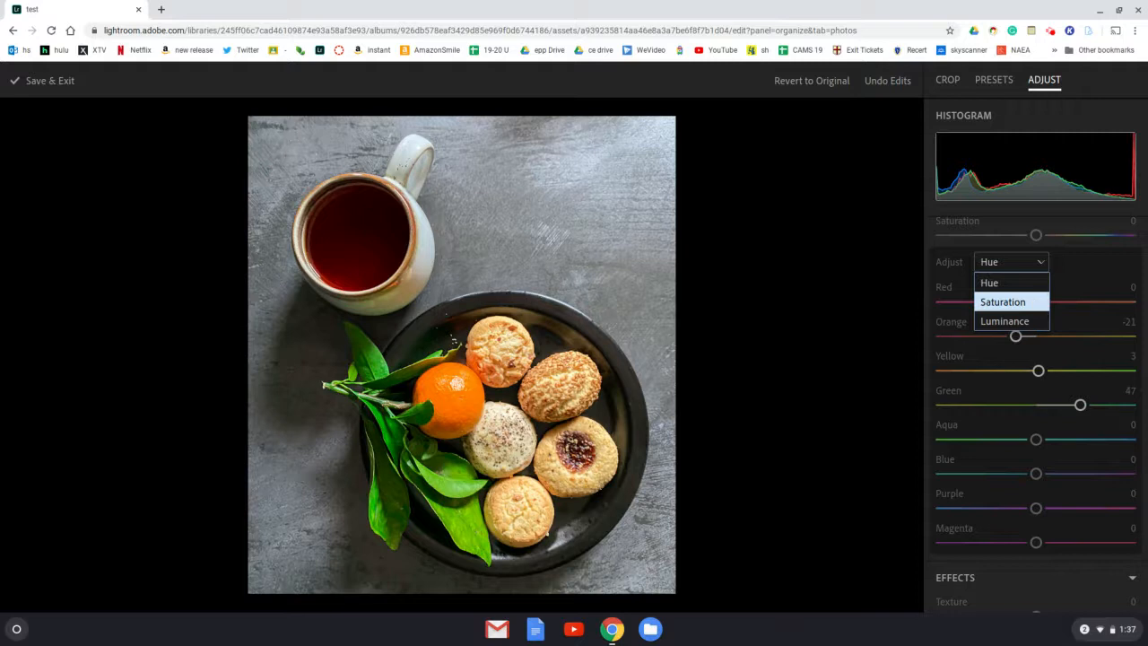
{"action": "left_click", "coordinate": [1034, 302]}
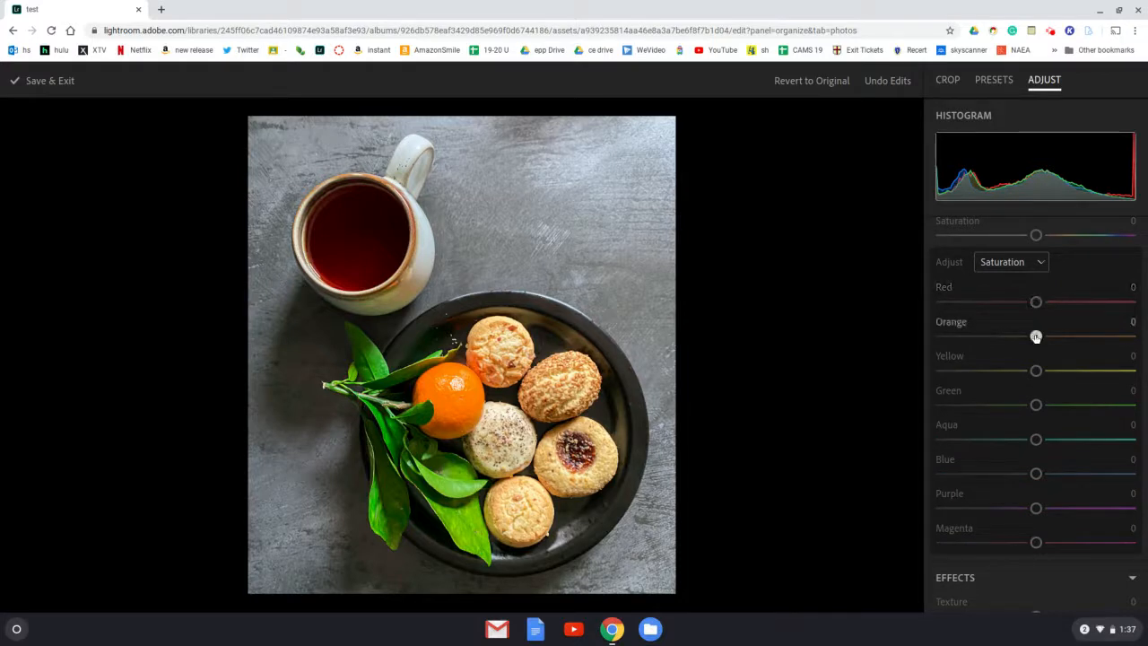
{"action": "left_click_drag", "start_coordinate": [1036, 337], "coordinate": [1116, 336]}
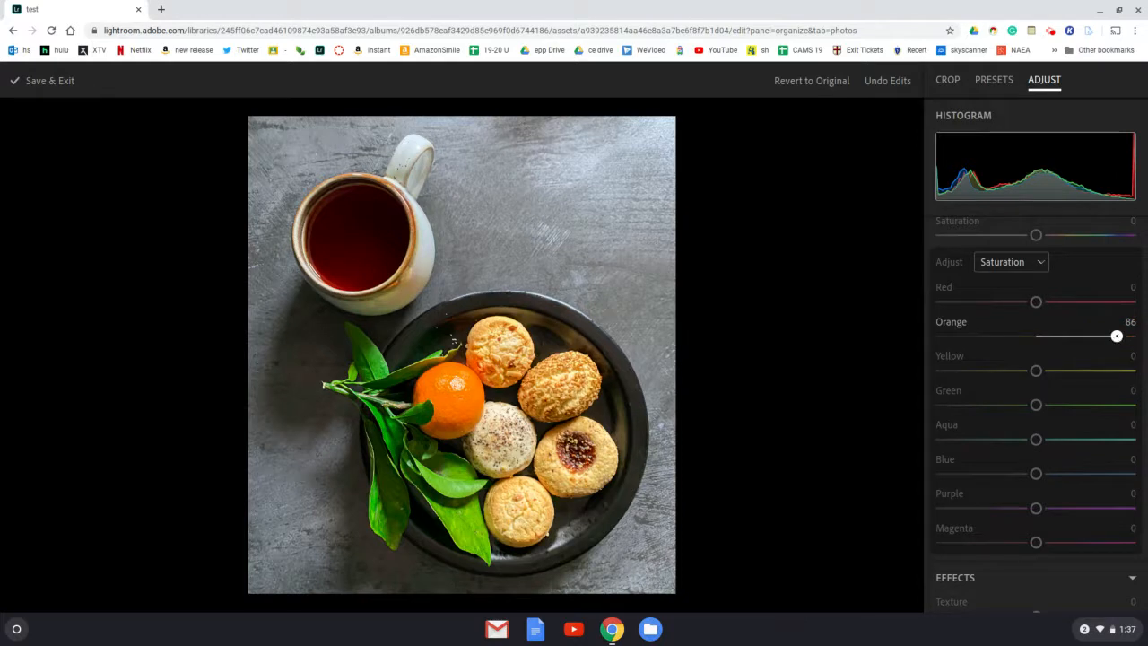
{"action": "left_click_drag", "start_coordinate": [1116, 336], "coordinate": [1129, 335]}
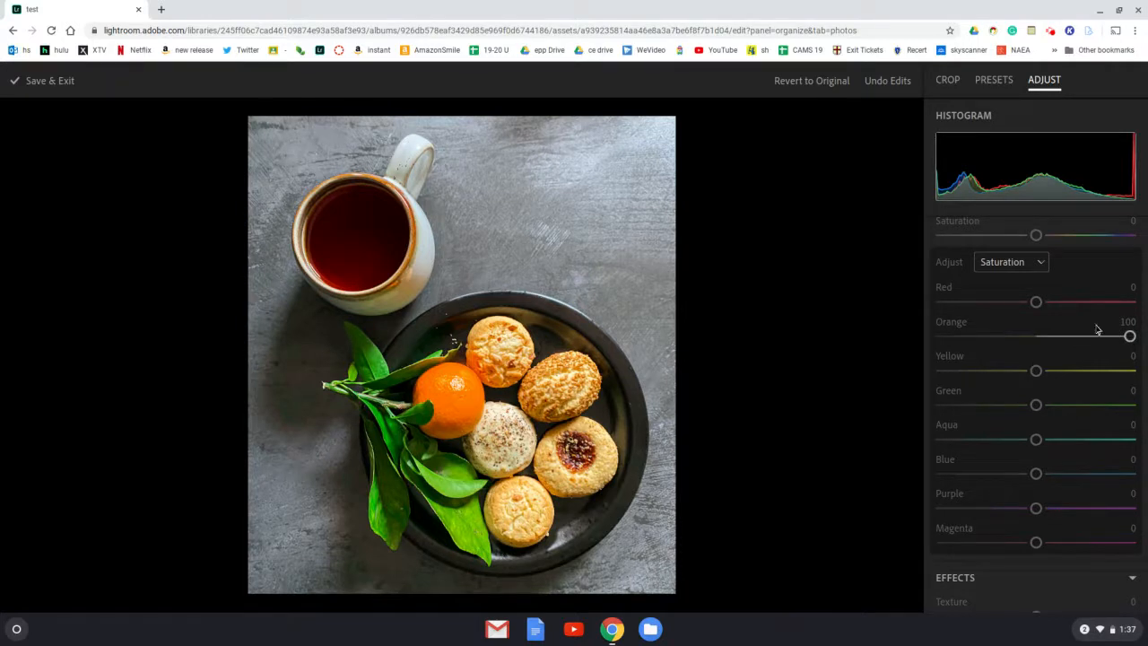
{"action": "left_click", "coordinate": [1129, 337]}
{"action": "left_click_drag", "start_coordinate": [1130, 337], "coordinate": [946, 336]}
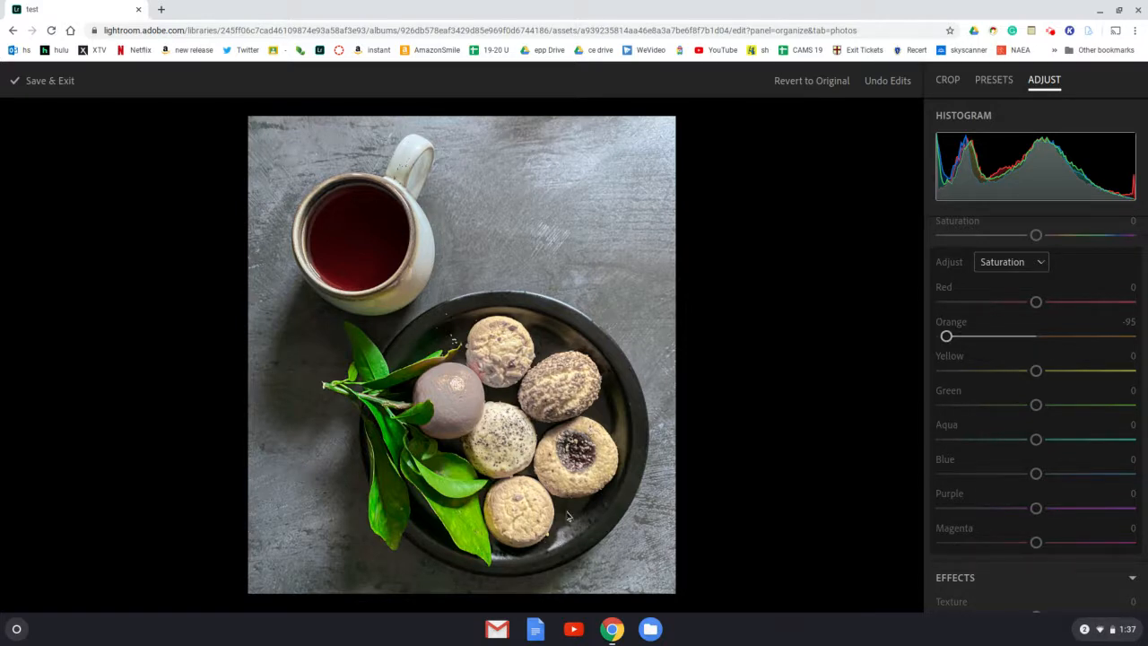
{"action": "left_click_drag", "start_coordinate": [946, 335], "coordinate": [1034, 335]}
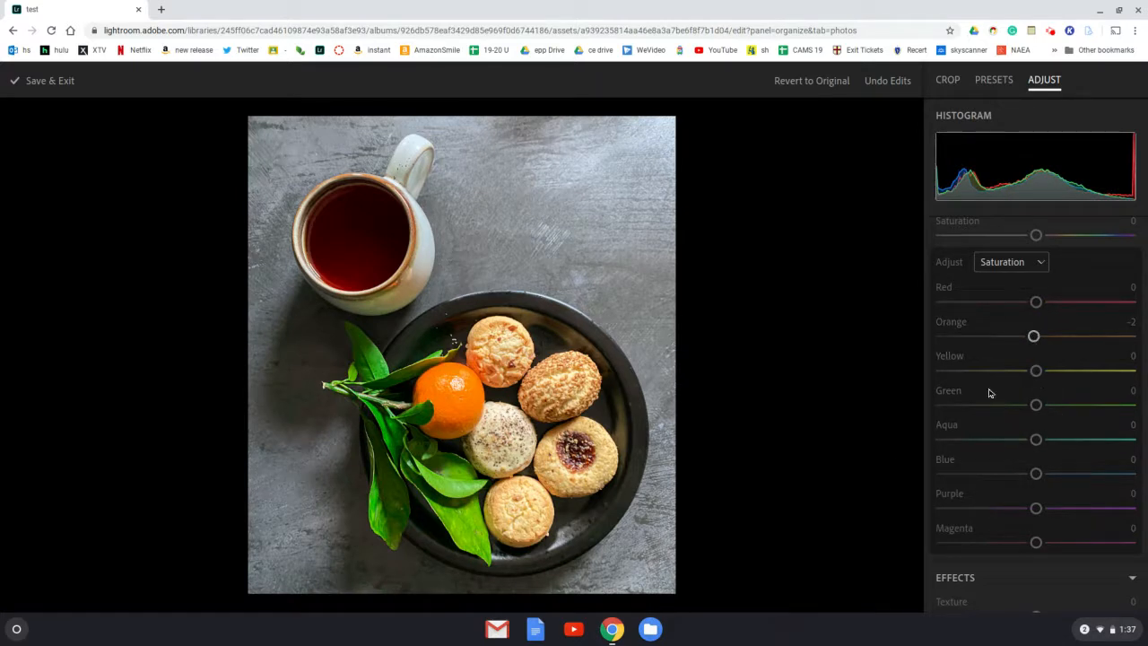
- Mute the green leaves by lowering the Green saturation to -53
{"action": "left_click_drag", "start_coordinate": [1036, 405], "coordinate": [1012, 411]}
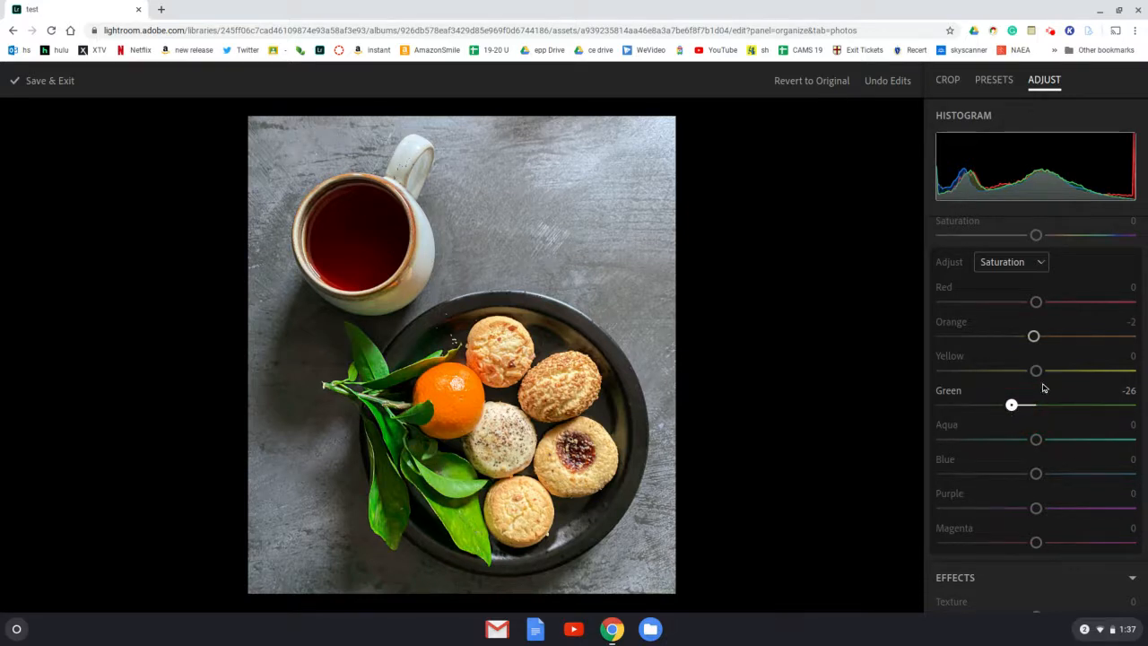
{"action": "left_click", "coordinate": [1011, 403]}
{"action": "left_click_drag", "start_coordinate": [1001, 409], "coordinate": [996, 405]}
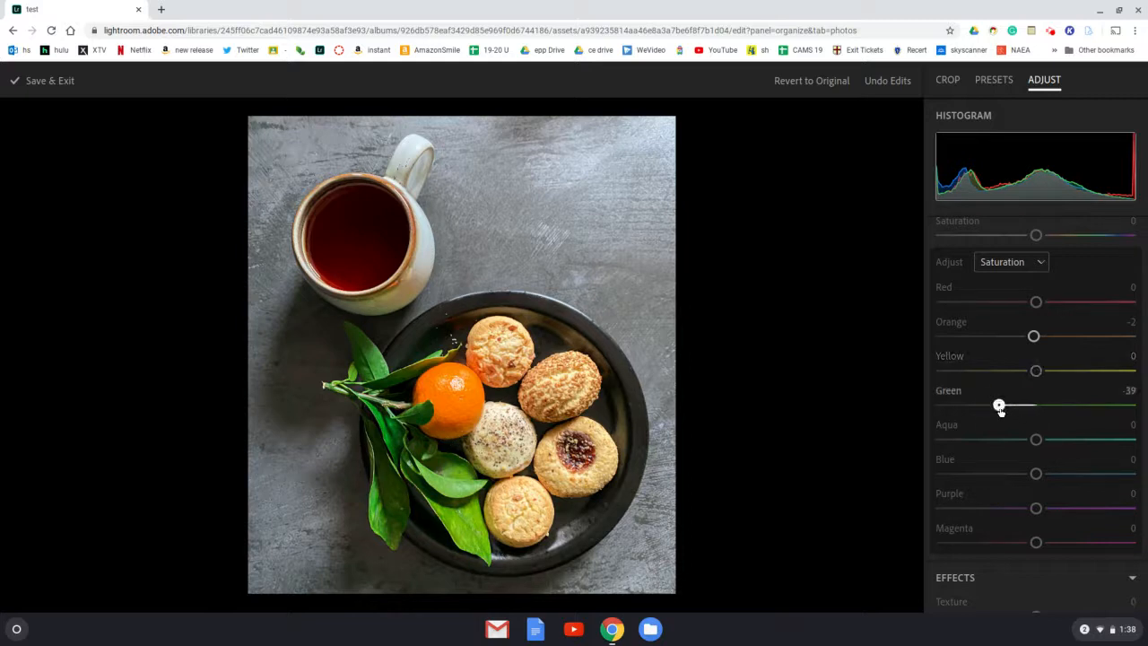
{"action": "left_click_drag", "start_coordinate": [1000, 409], "coordinate": [986, 408]}
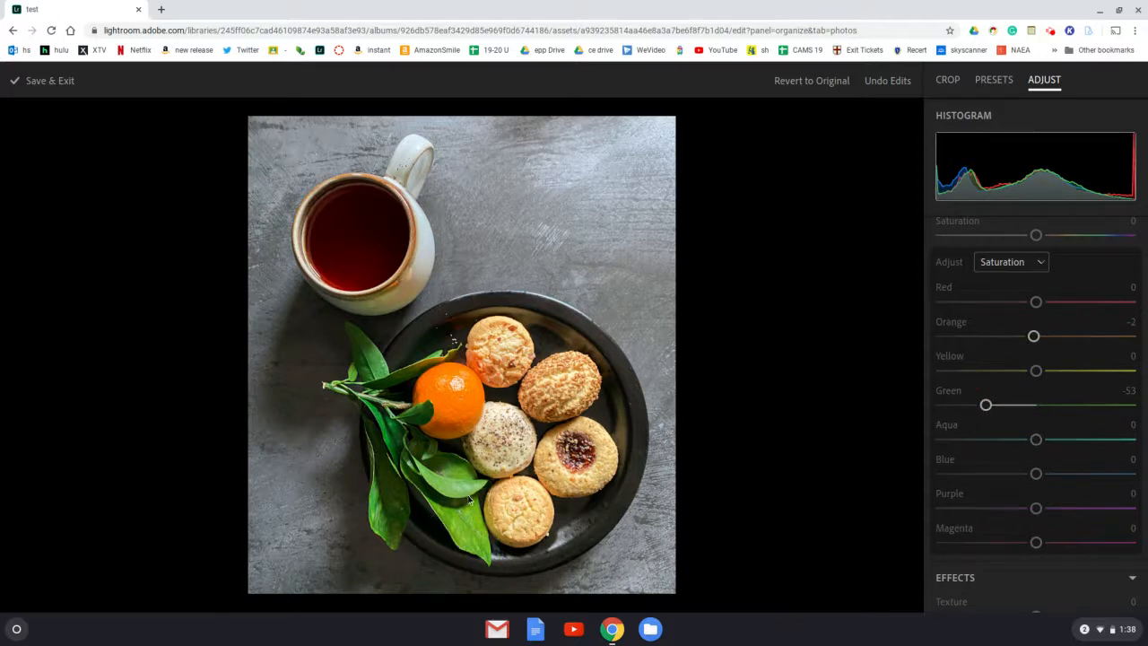
- Switch the individual color adjustments to Luminance, try brighter and darker oranges, and set Orange to -21
{"action": "left_click", "coordinate": [1020, 265]}
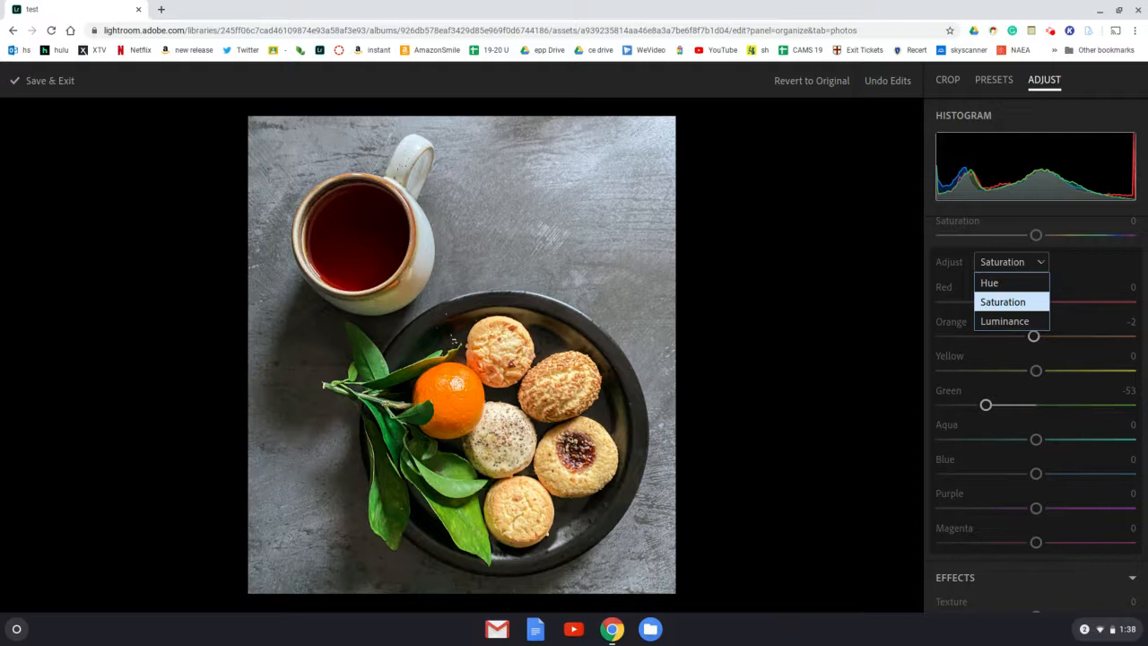
{"action": "left_click", "coordinate": [1019, 321]}
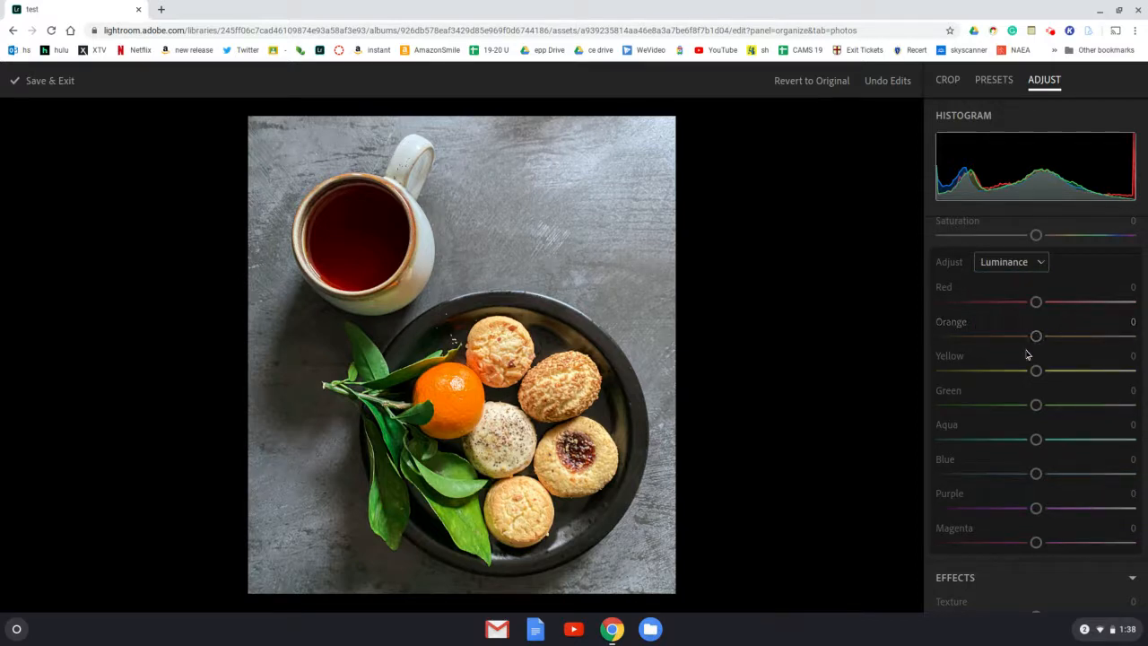
{"action": "left_click", "coordinate": [1036, 336]}
{"action": "left_click_drag", "start_coordinate": [1035, 336], "coordinate": [1134, 337]}
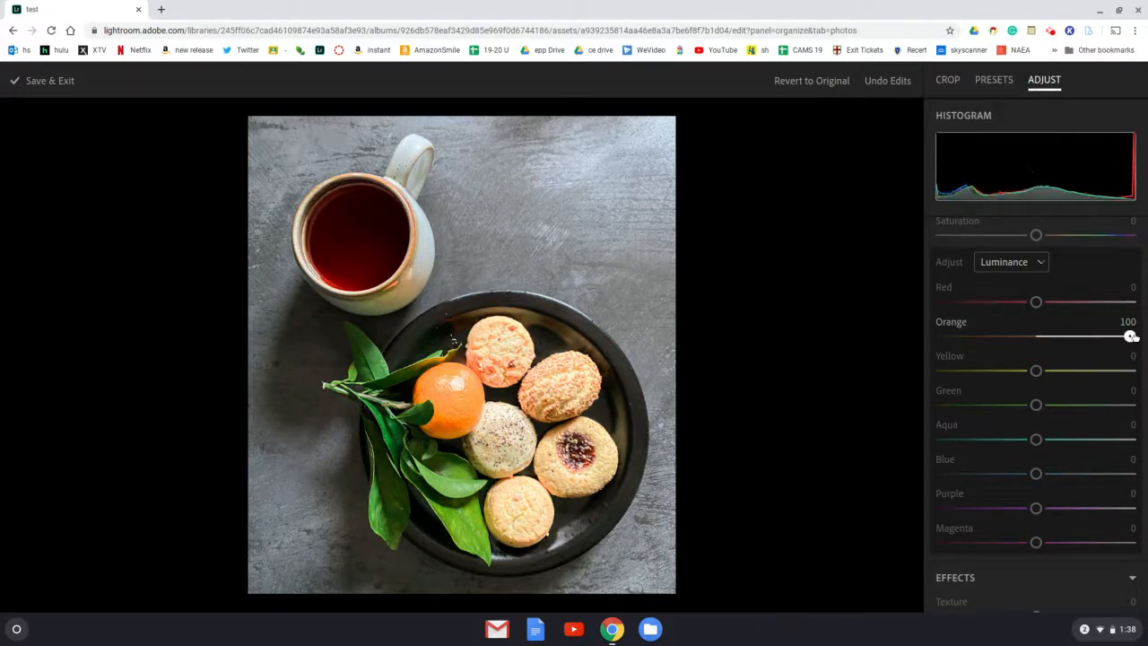
{"action": "left_click_drag", "start_coordinate": [1130, 336], "coordinate": [953, 336]}
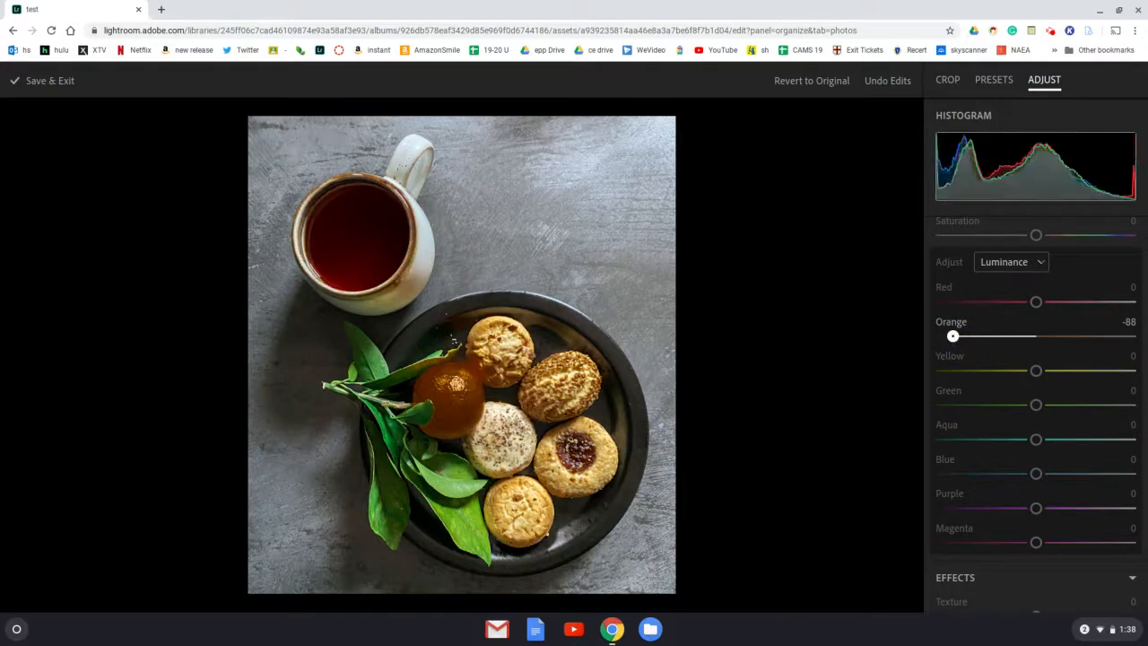
{"action": "left_click_drag", "start_coordinate": [953, 336], "coordinate": [1016, 337]}
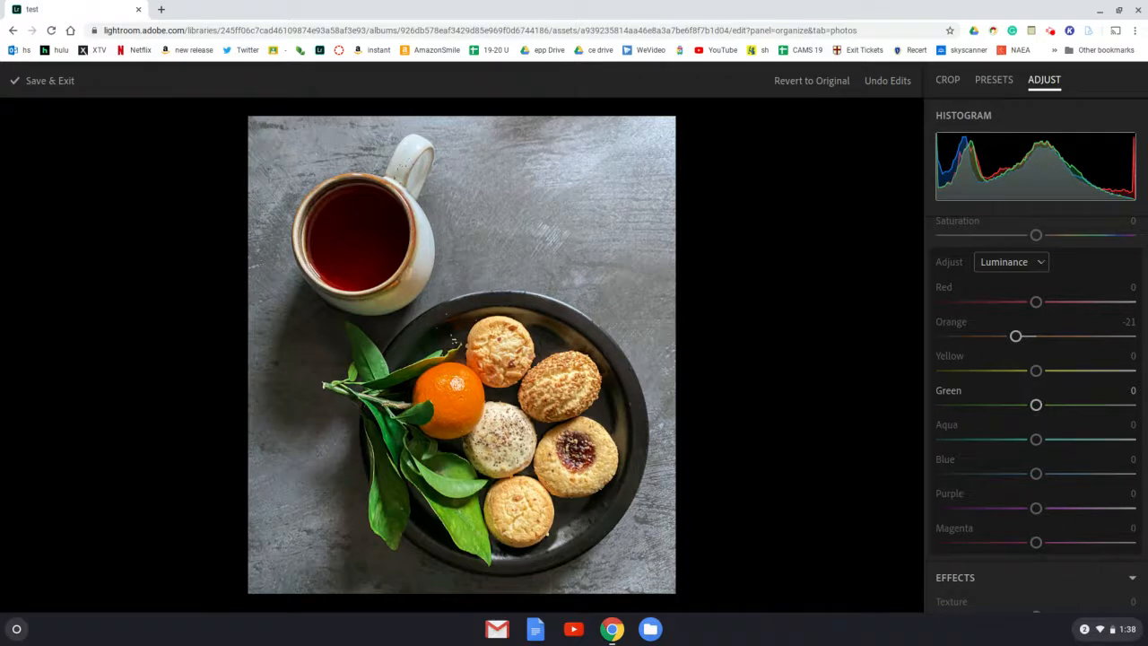
- Try a light vignette around the photo, and darken its edges with Vignette at -59
{"action": "scroll", "coordinate": [1035, 404], "scroll_direction": "down", "scroll_amount": 2}
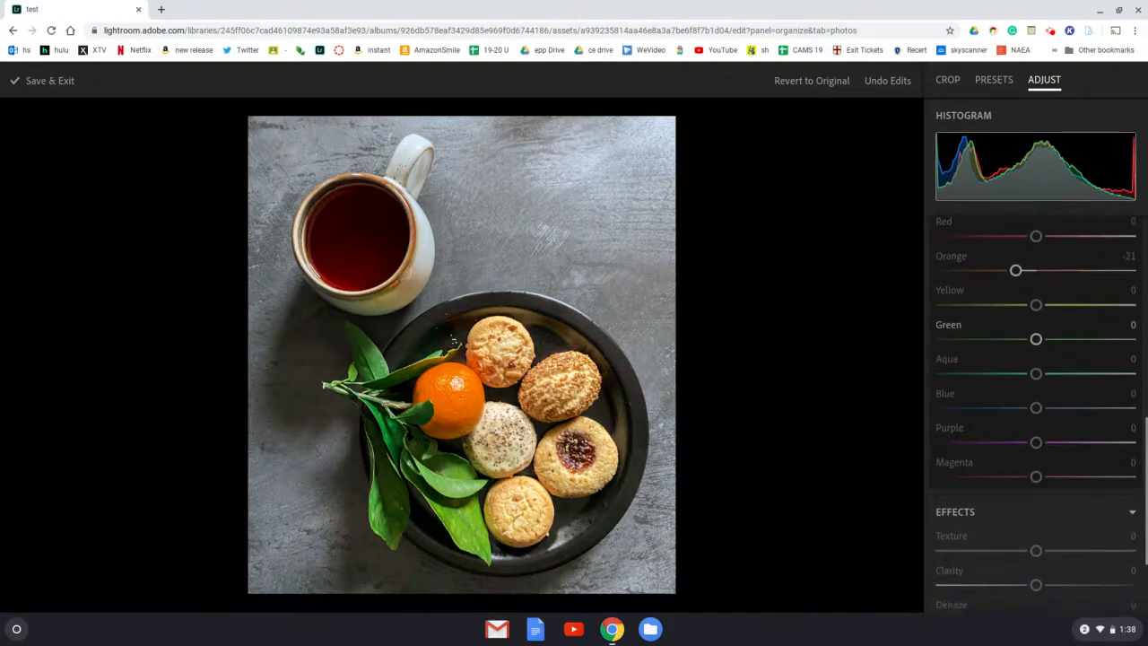
{"action": "scroll", "coordinate": [1035, 377], "scroll_direction": "down", "scroll_amount": 3}
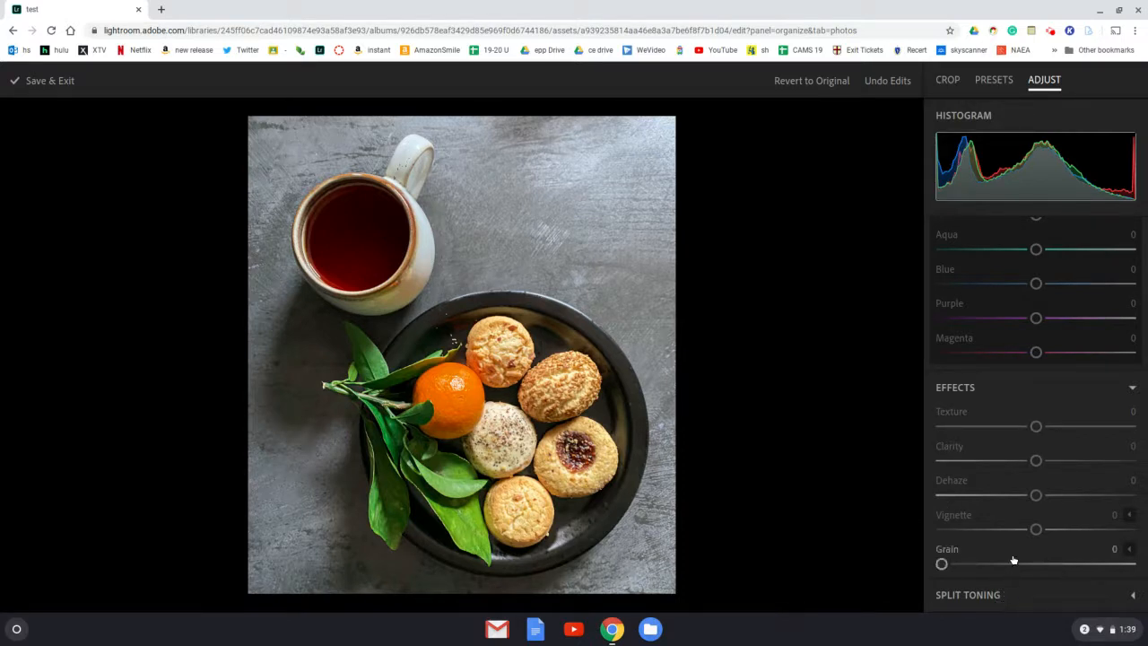
{"action": "left_click_drag", "start_coordinate": [1035, 530], "coordinate": [1092, 530]}
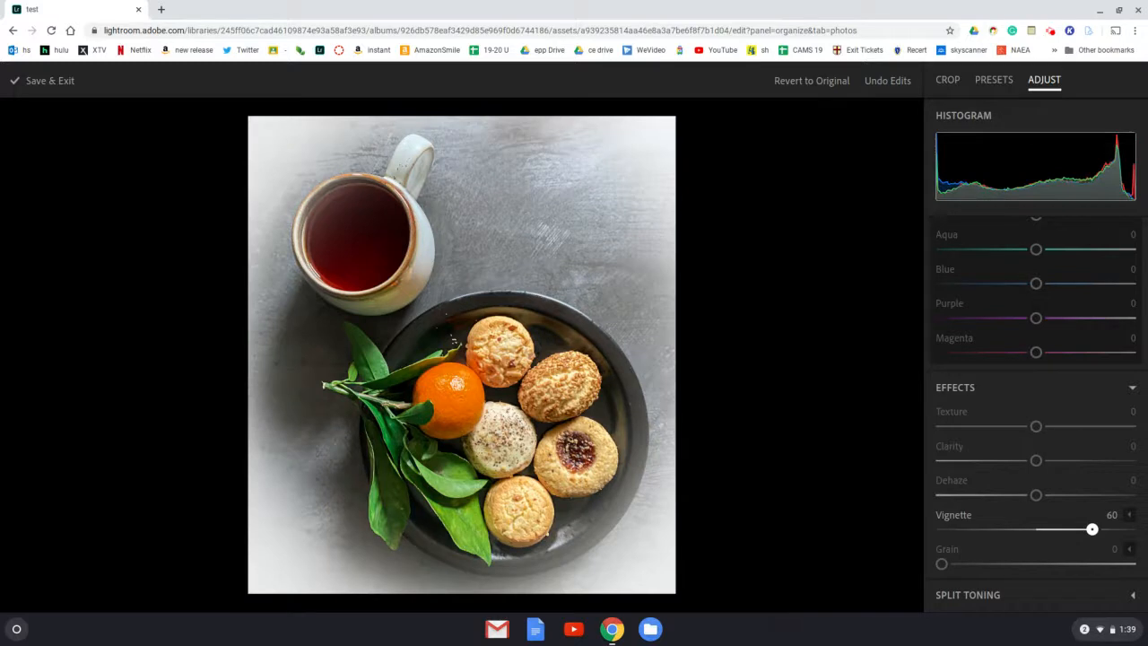
{"action": "left_click_drag", "start_coordinate": [1092, 529], "coordinate": [981, 531]}
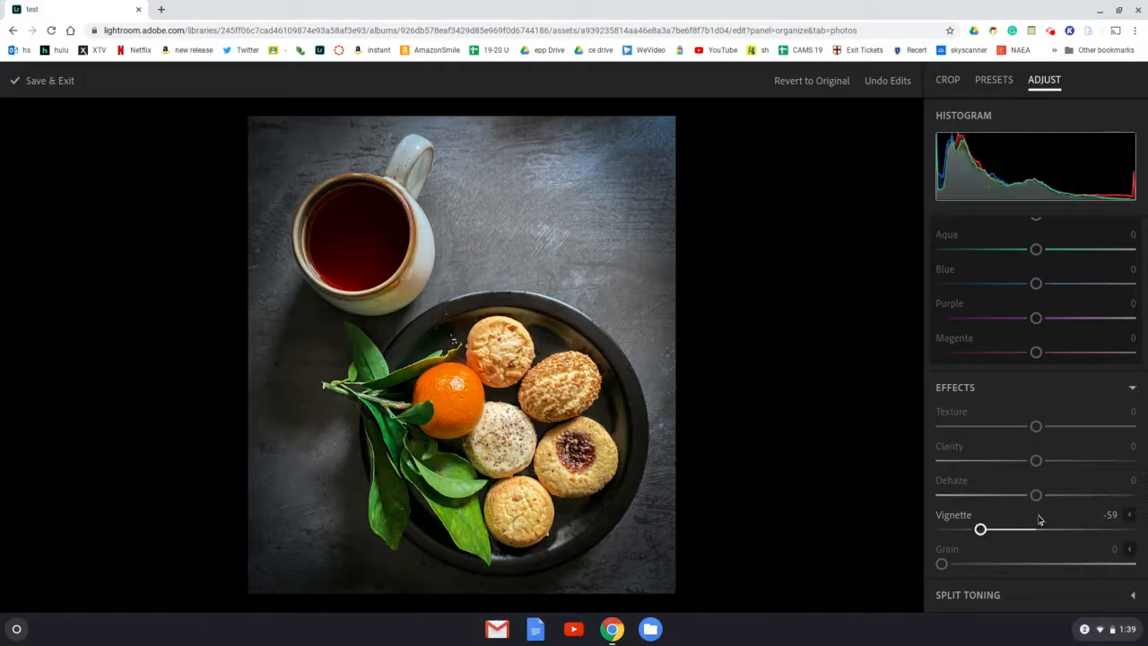
- Expand the vignette's detailed options, compare higher and lower midpoints, and set Midpoint to 38
{"action": "left_click", "coordinate": [1131, 519]}
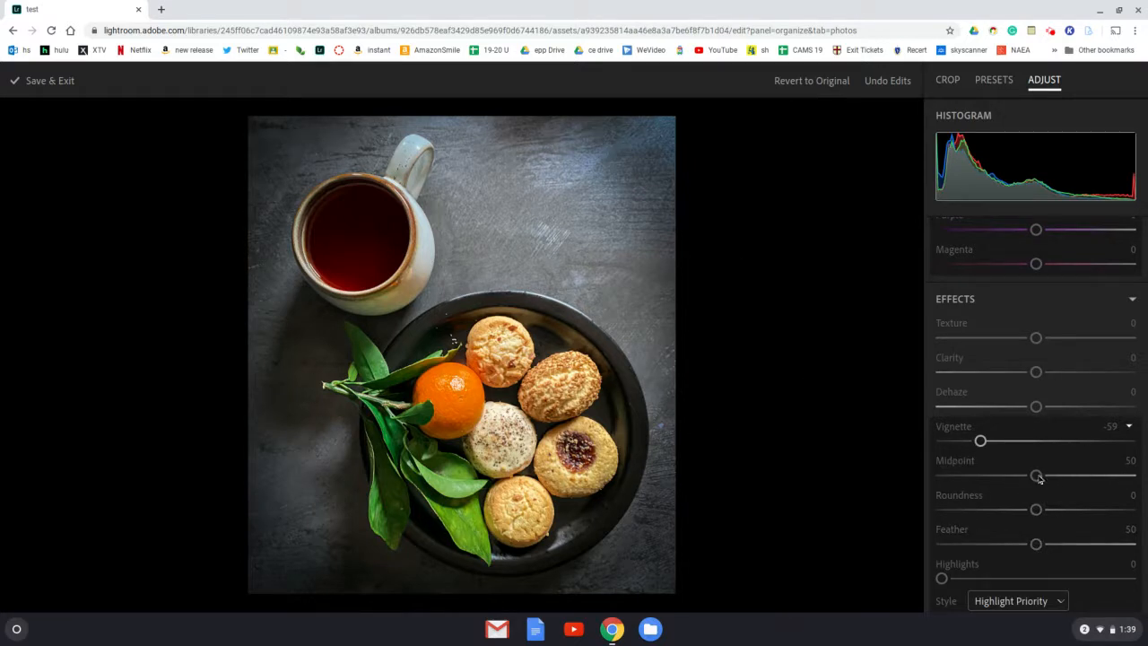
{"action": "left_click_drag", "start_coordinate": [1036, 475], "coordinate": [1090, 477]}
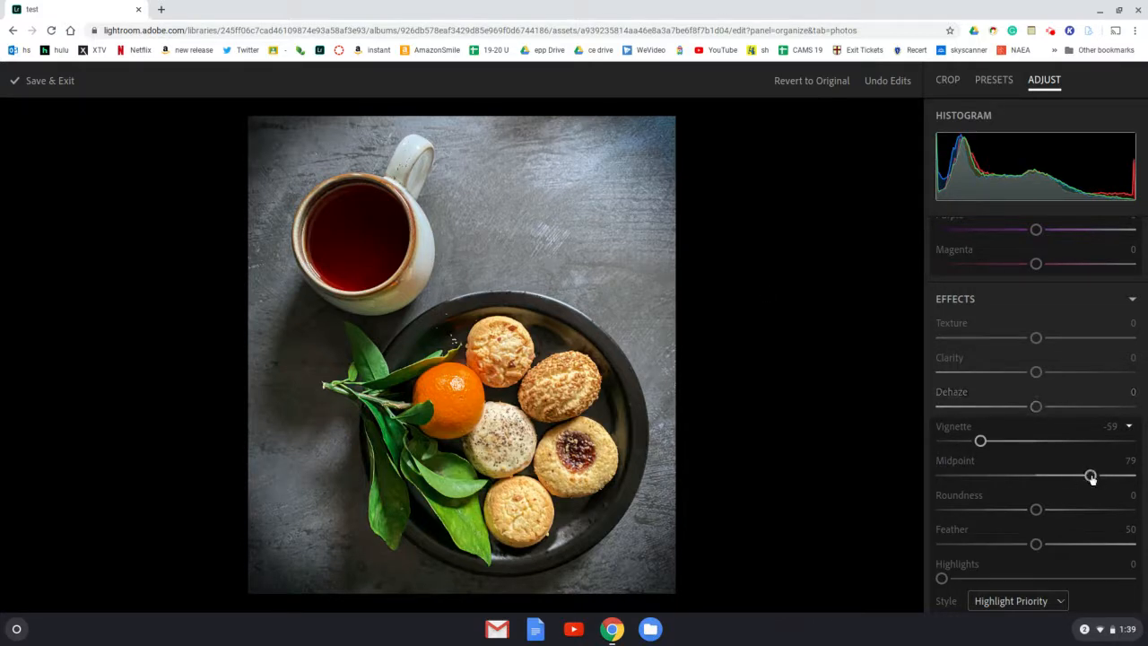
{"action": "left_click", "coordinate": [965, 476]}
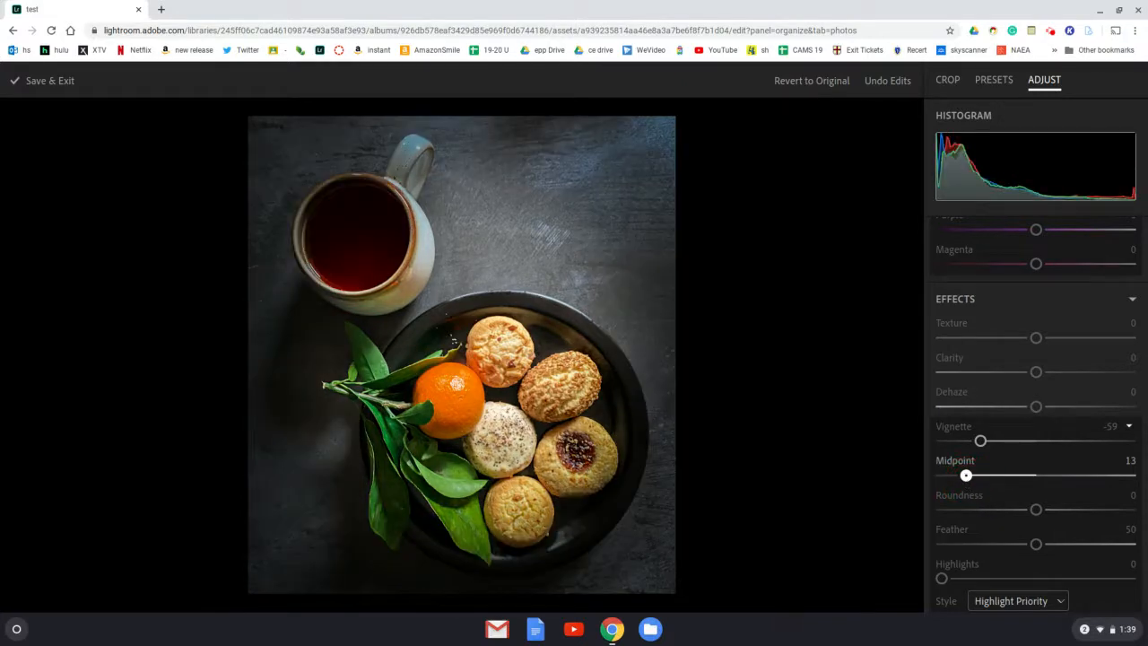
{"action": "left_click_drag", "start_coordinate": [965, 476], "coordinate": [1013, 477]}
- Try squarer vignette shapes, and set the vignette's Roundness to 12
{"action": "scroll", "coordinate": [1050, 477], "scroll_direction": "down", "scroll_amount": 1}
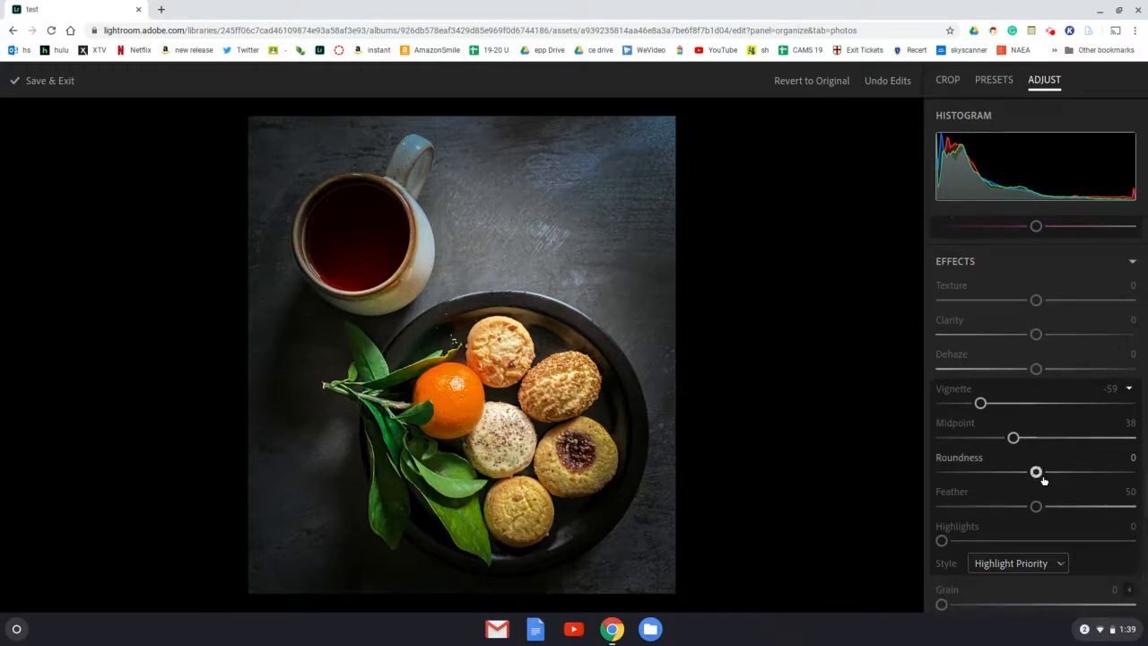
{"action": "left_click_drag", "start_coordinate": [1036, 473], "coordinate": [988, 475]}
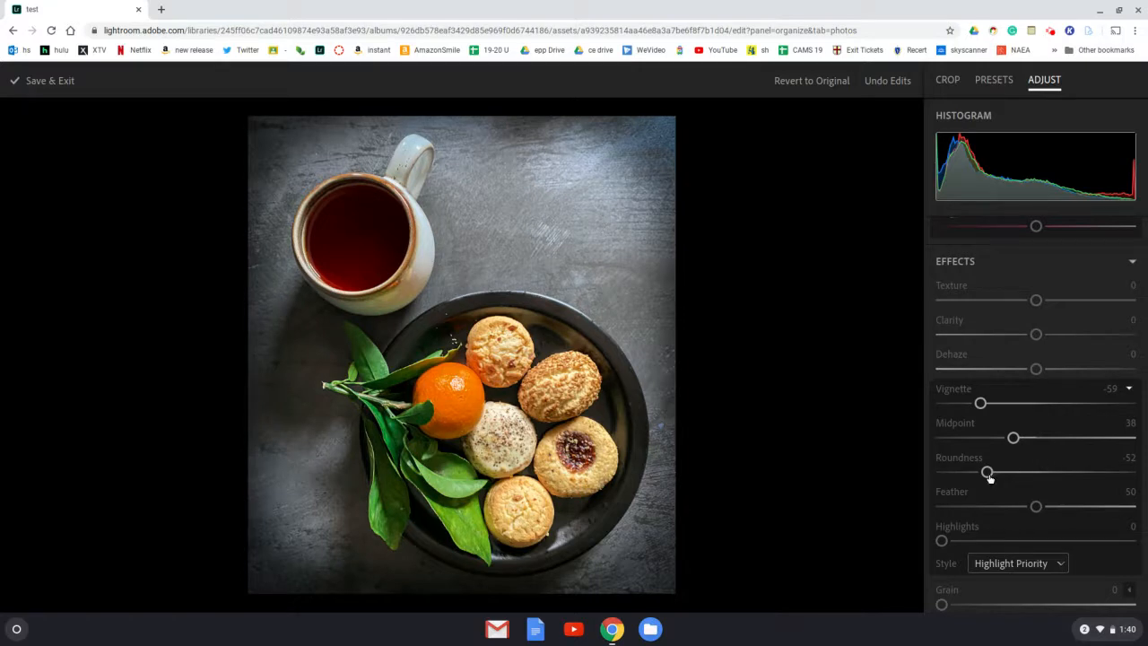
{"action": "left_click", "coordinate": [942, 472]}
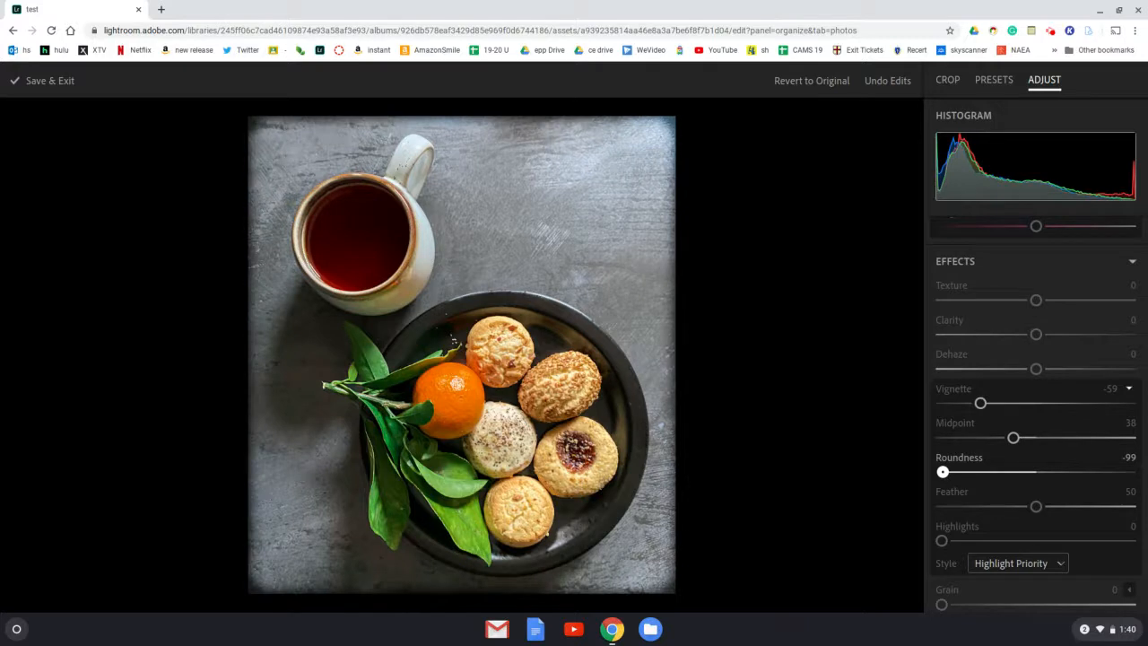
{"action": "left_click", "coordinate": [1036, 473]}
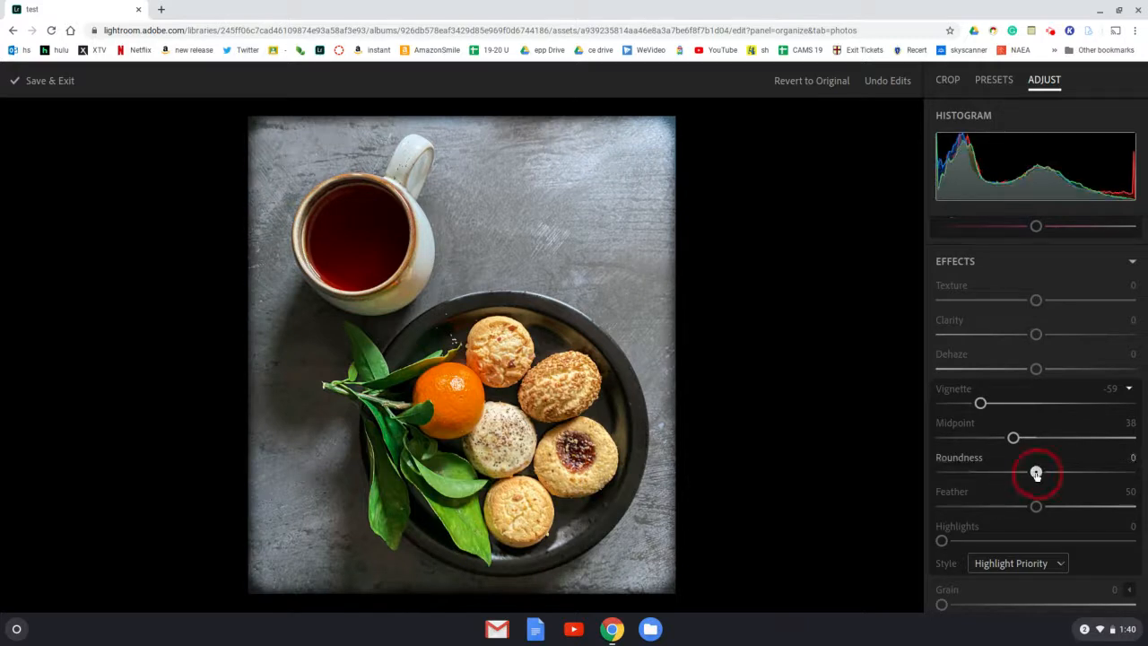
{"action": "left_click", "coordinate": [1050, 472]}
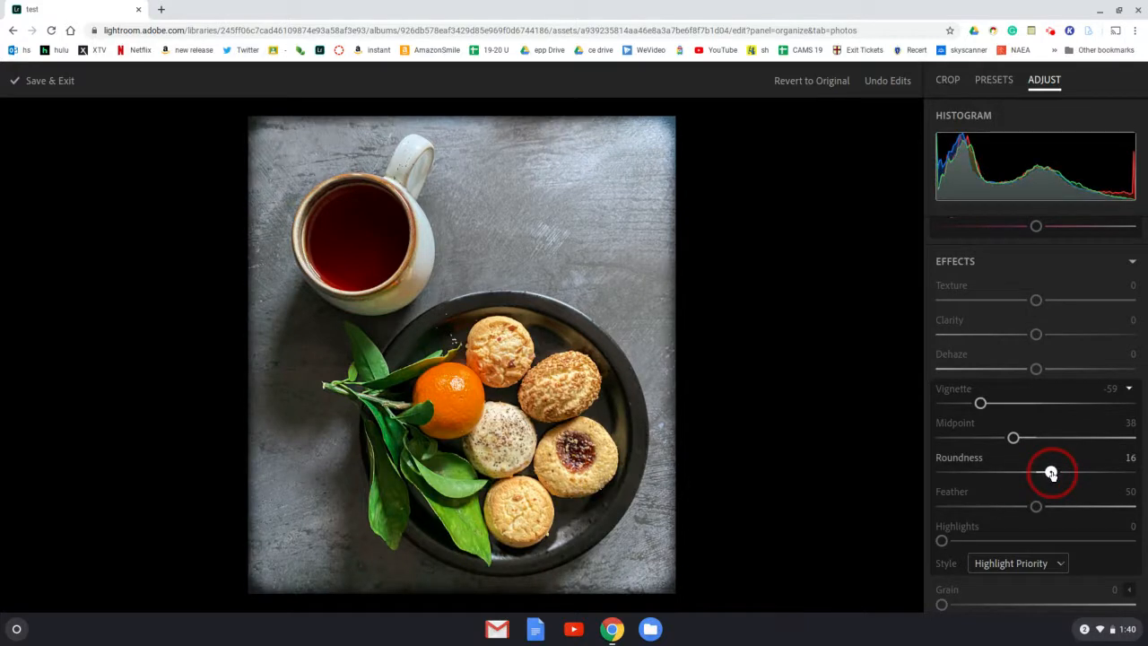
{"action": "left_click_drag", "start_coordinate": [1052, 474], "coordinate": [1046, 473]}
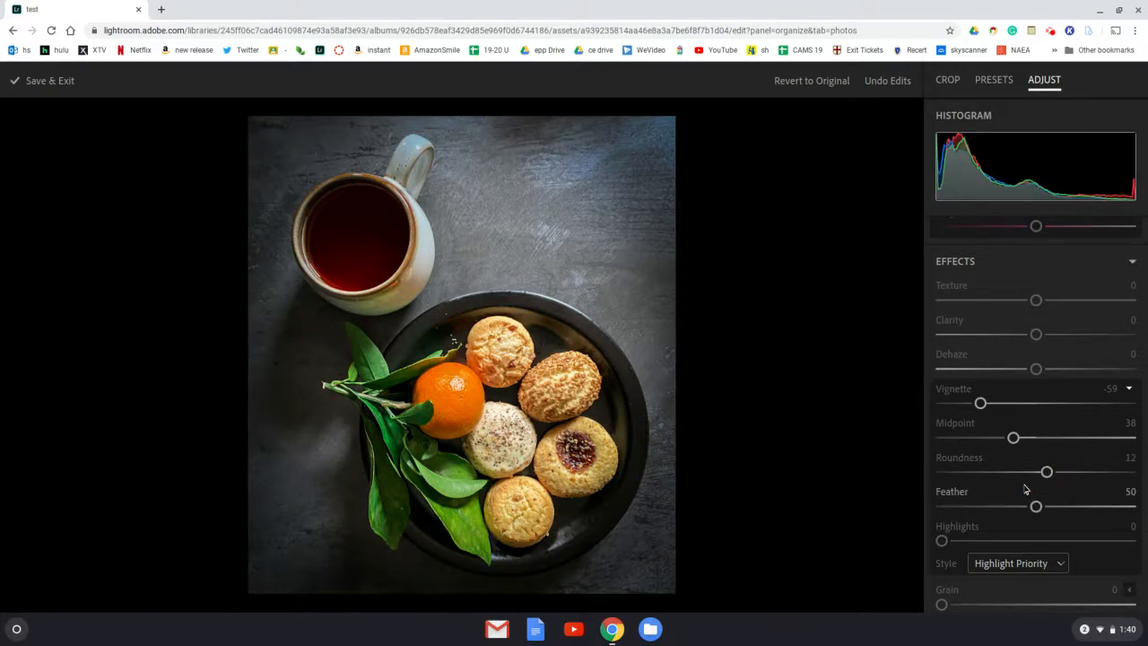
- Compare a hard vignette edge with softer ones, and set the vignette's Feather to 79
{"action": "scroll", "coordinate": [1025, 488], "scroll_direction": "down", "scroll_amount": 1}
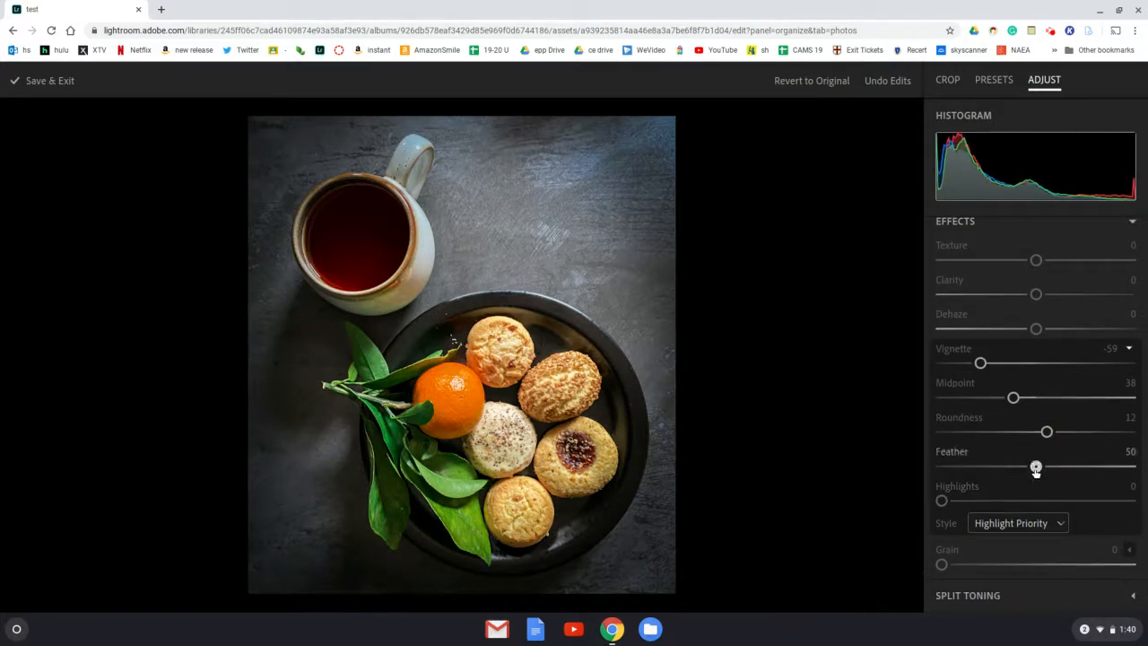
{"action": "left_click_drag", "start_coordinate": [1036, 470], "coordinate": [927, 475]}
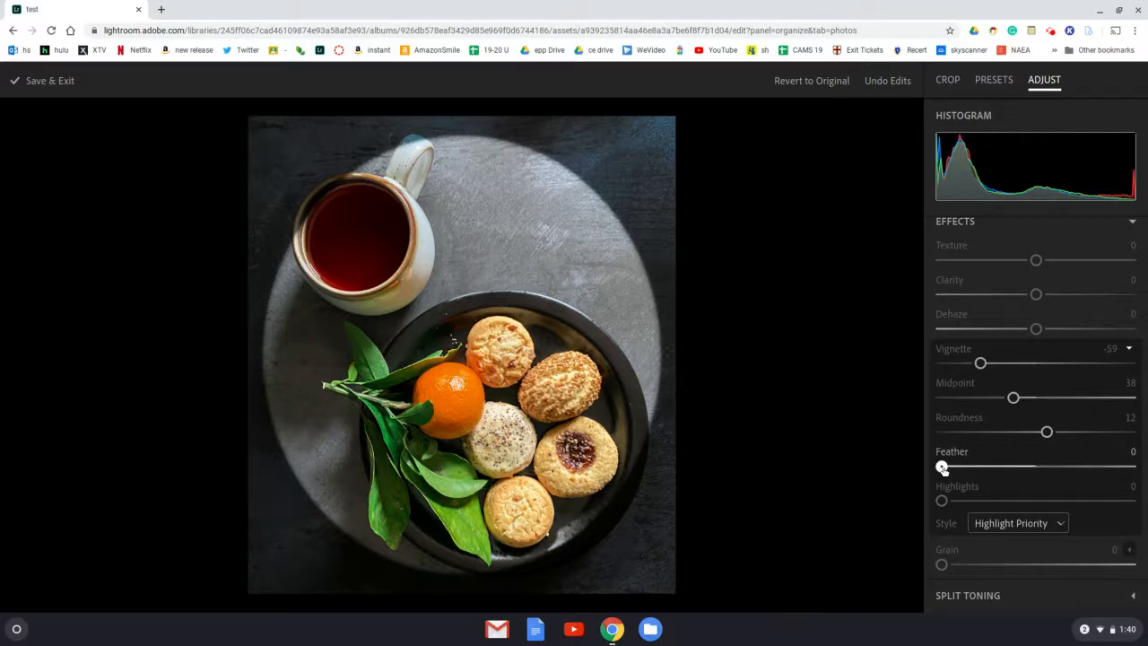
{"action": "left_click_drag", "start_coordinate": [942, 467], "coordinate": [1064, 466]}
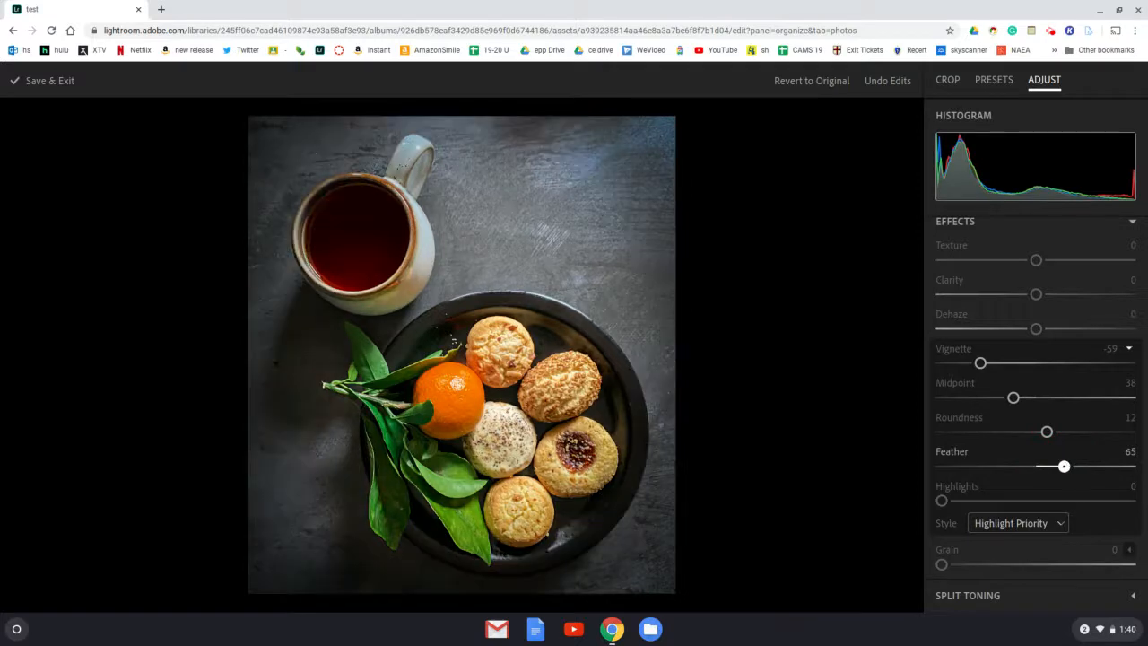
{"action": "left_click_drag", "start_coordinate": [1064, 467], "coordinate": [1090, 466]}
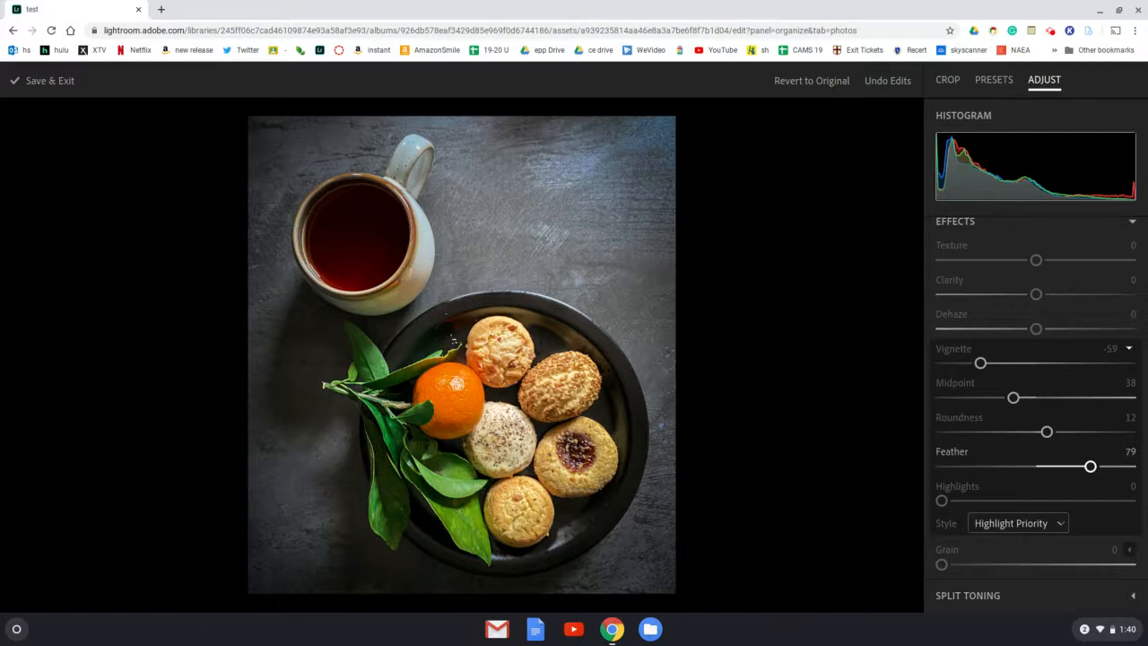
- Expand the Split Toning settings for review, and save the photo's edits and exit the editor
{"action": "left_click", "coordinate": [1134, 595]}
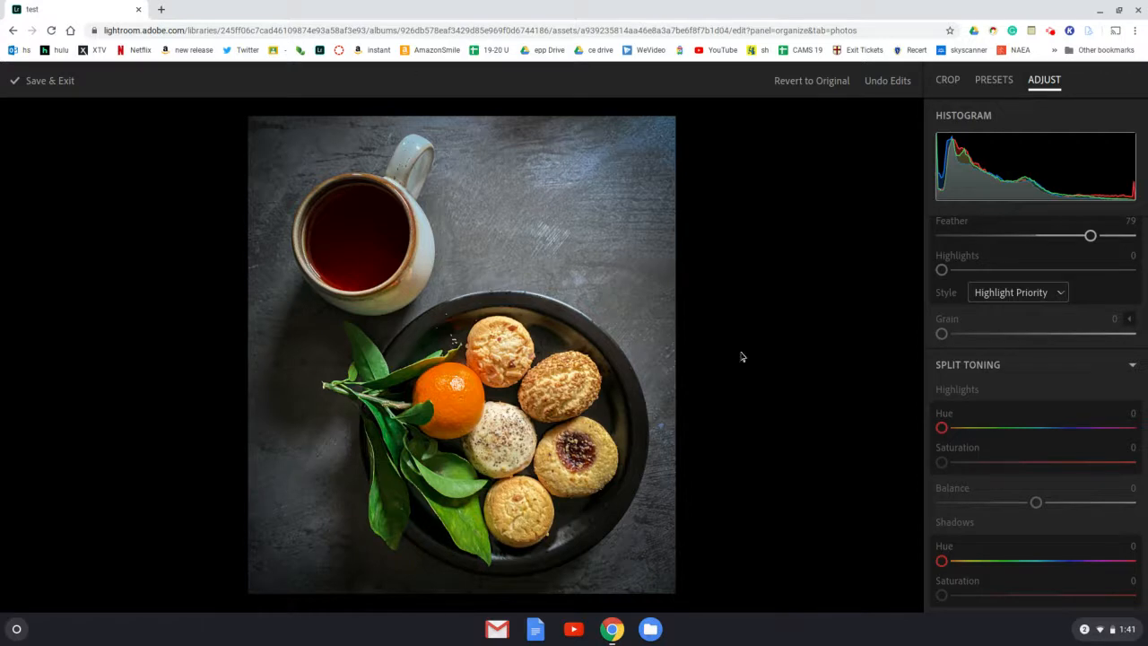
{"action": "left_click", "coordinate": [41, 82]}
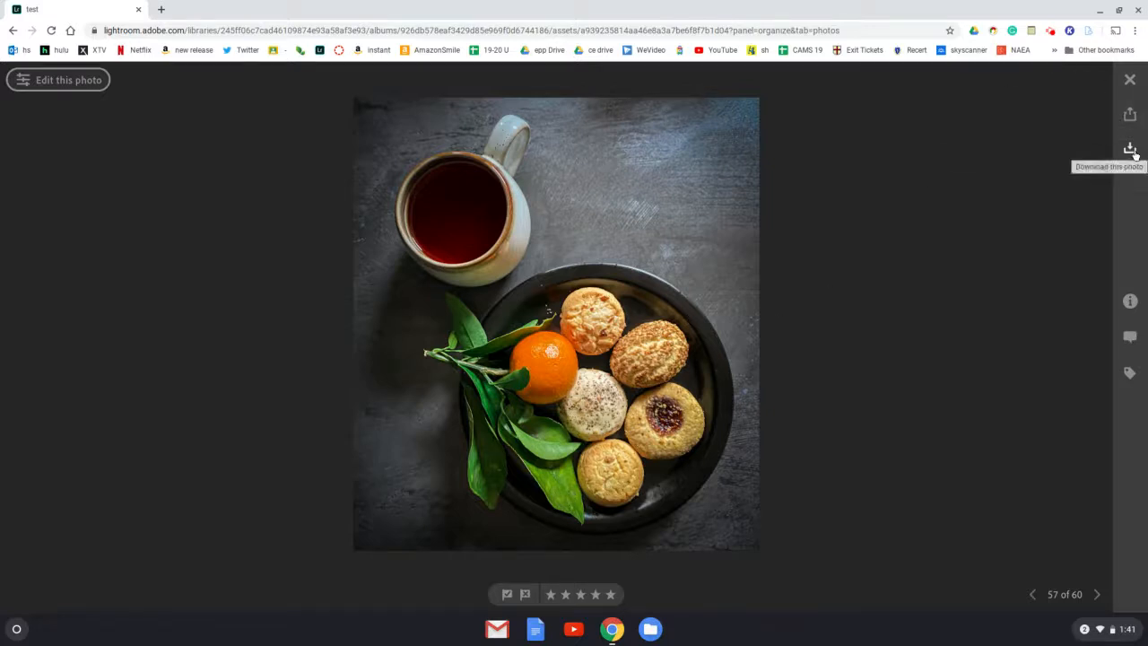
{"action": "left_click", "coordinate": [1131, 119]}
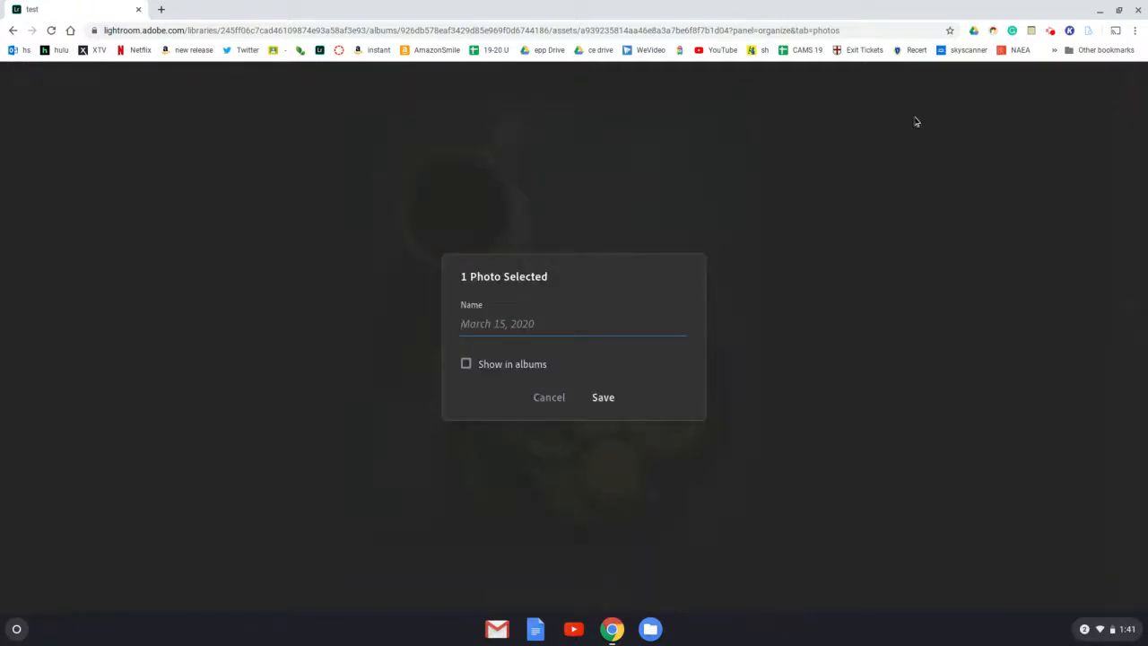
{"action": "left_click", "coordinate": [544, 400]}
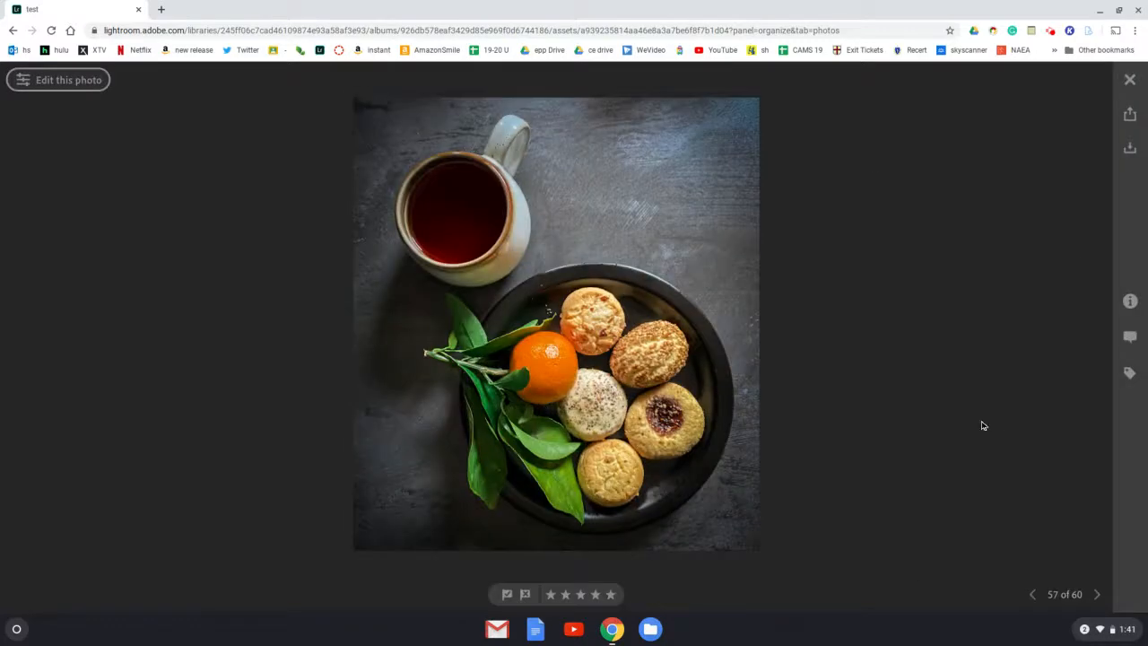
{"action": "left_click", "coordinate": [1050, 31]}
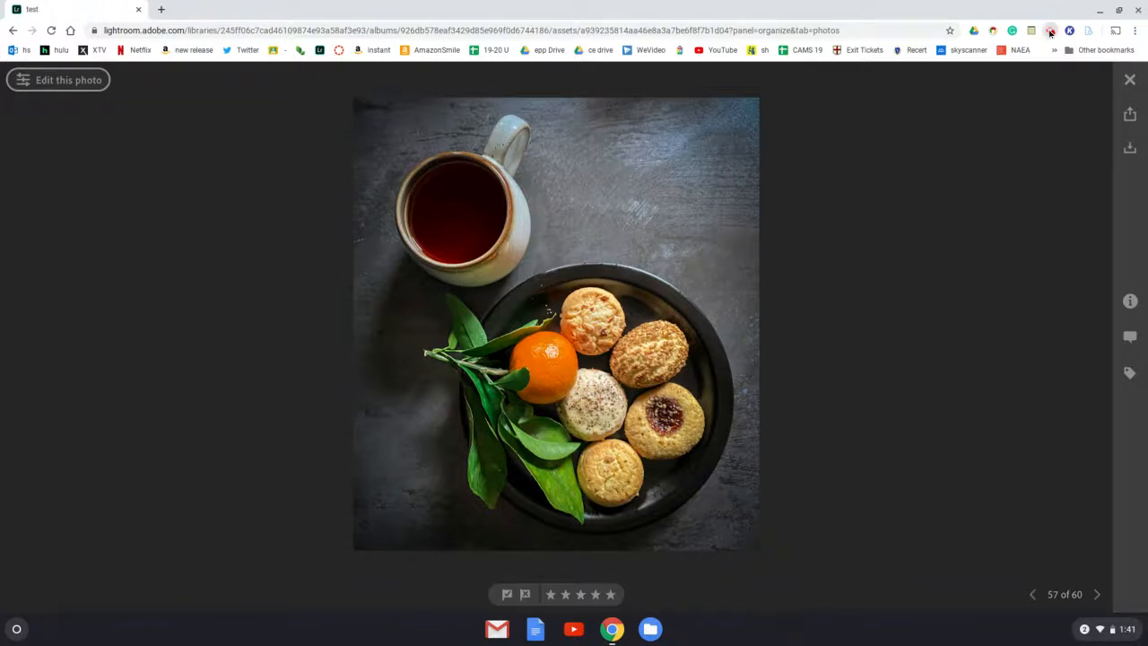